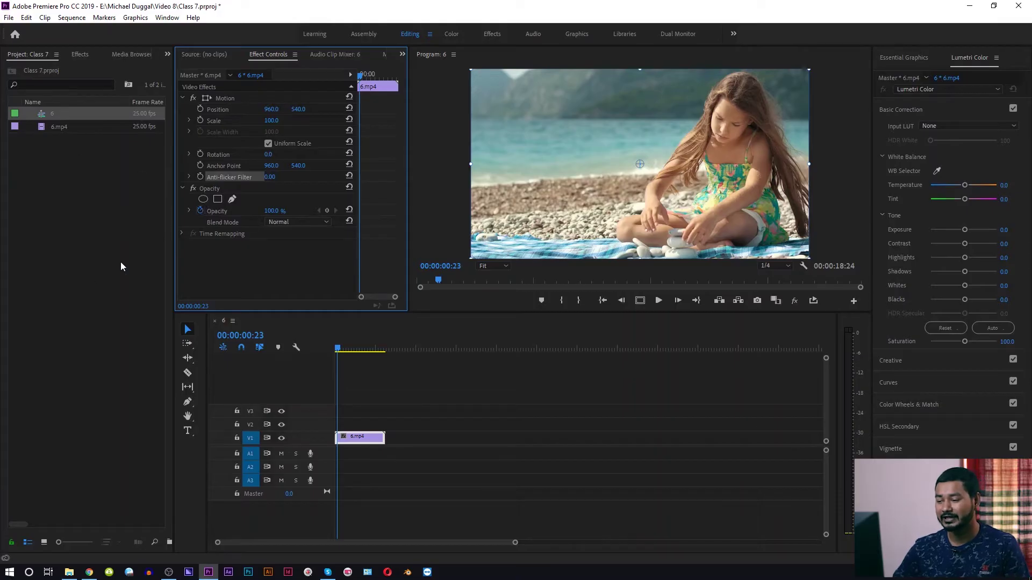
Delete the V1 clip and sequence 6, then rebuild sequence 6 from 6.mp4
left_click(362, 439)
key("Delete")
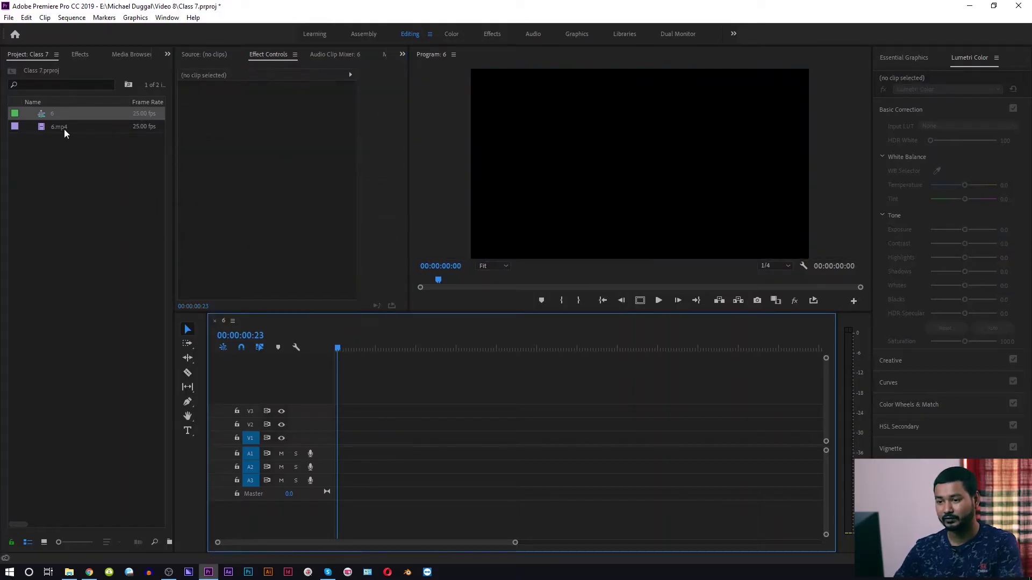
left_click(45, 114)
key("Delete")
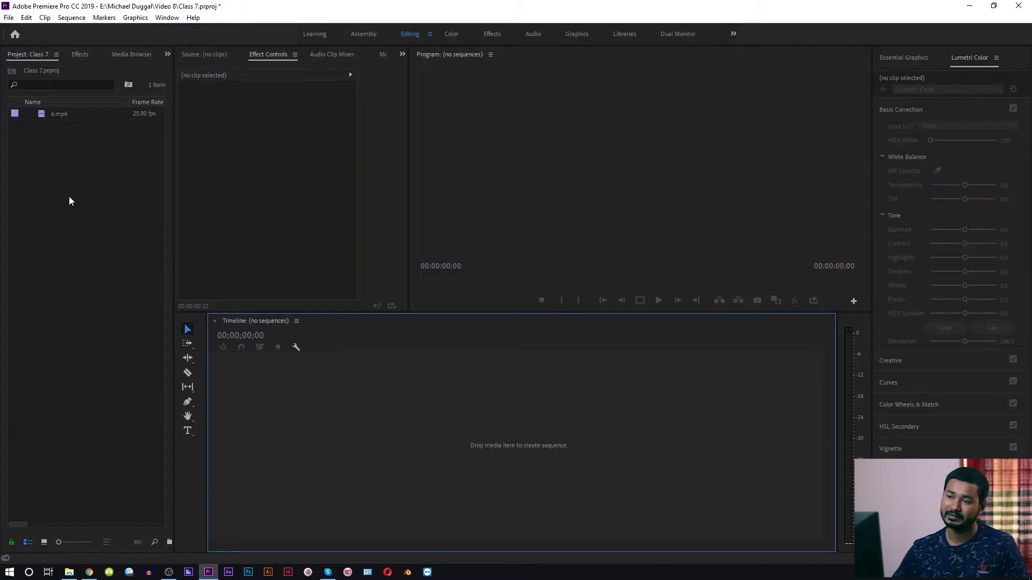
left_click_drag(40, 116, 285, 410)
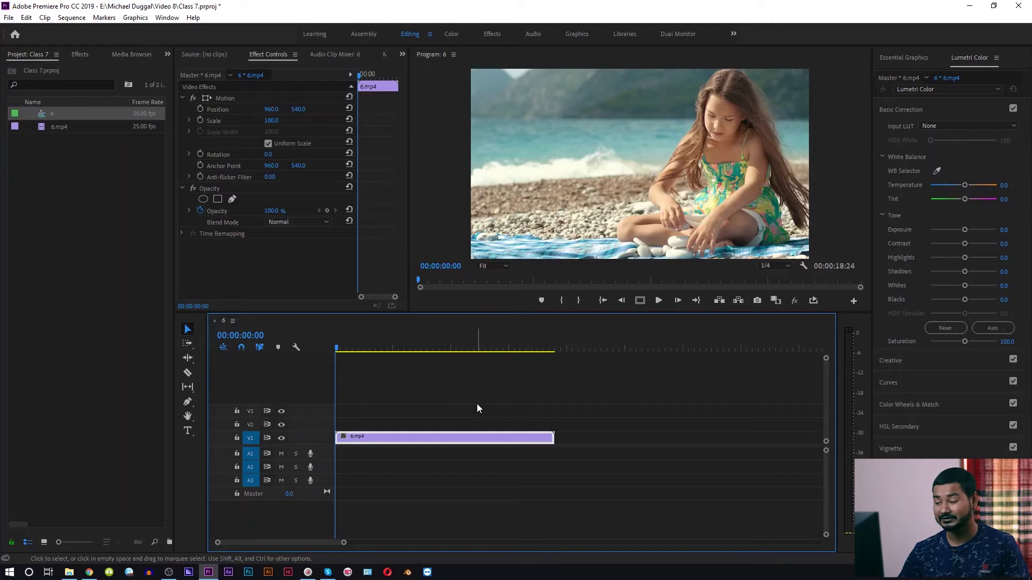
Reselect 6.mp4 and show its Motion transform handles via Effect Controls
left_click(416, 418)
left_click(420, 436)
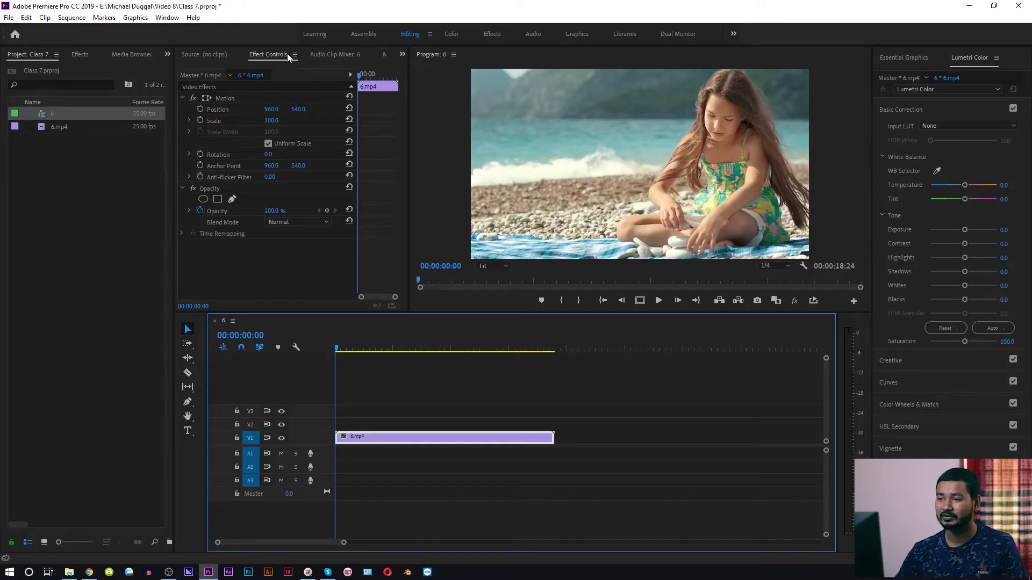
left_click(167, 18)
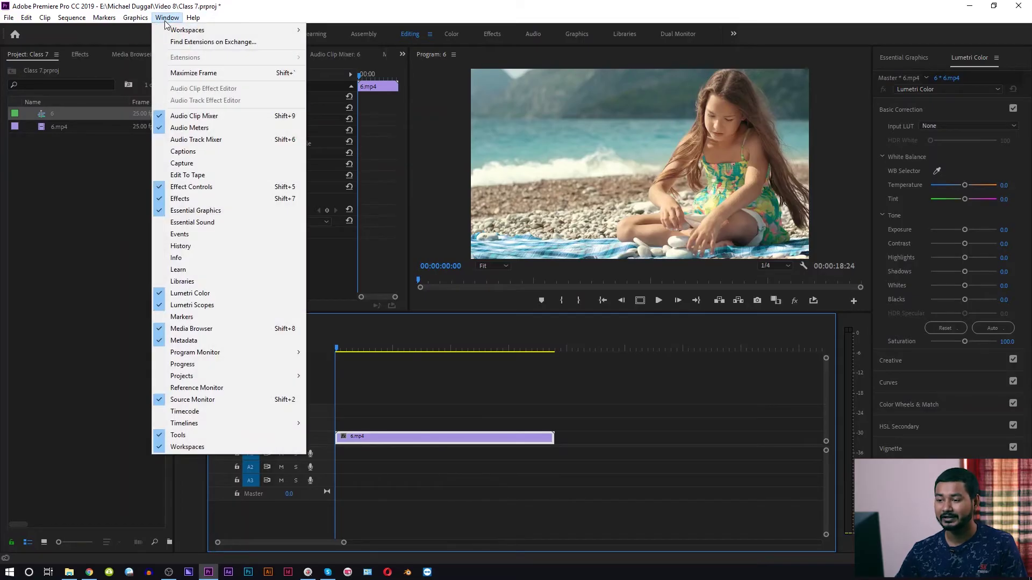
left_click(193, 188)
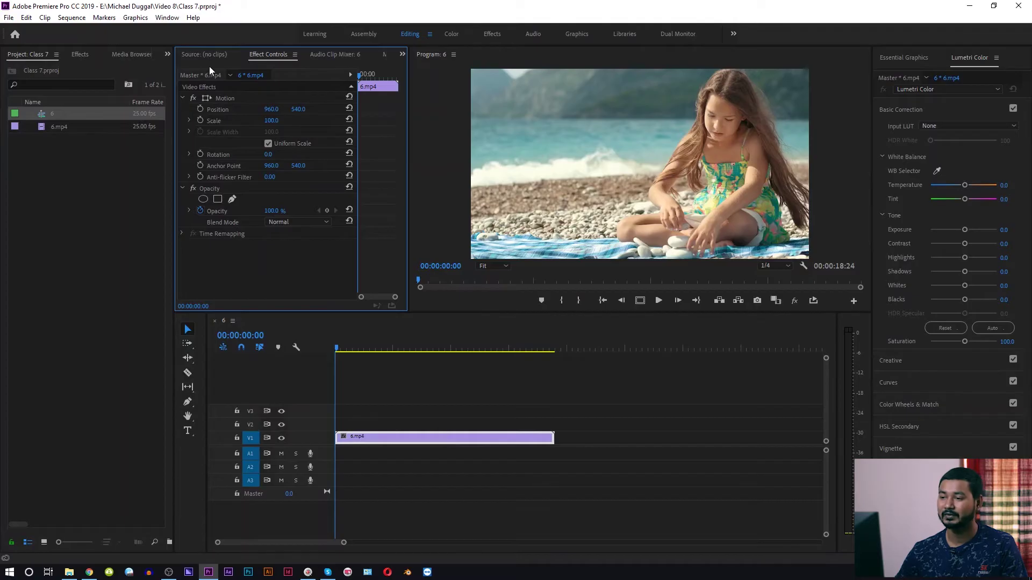
left_click(223, 97)
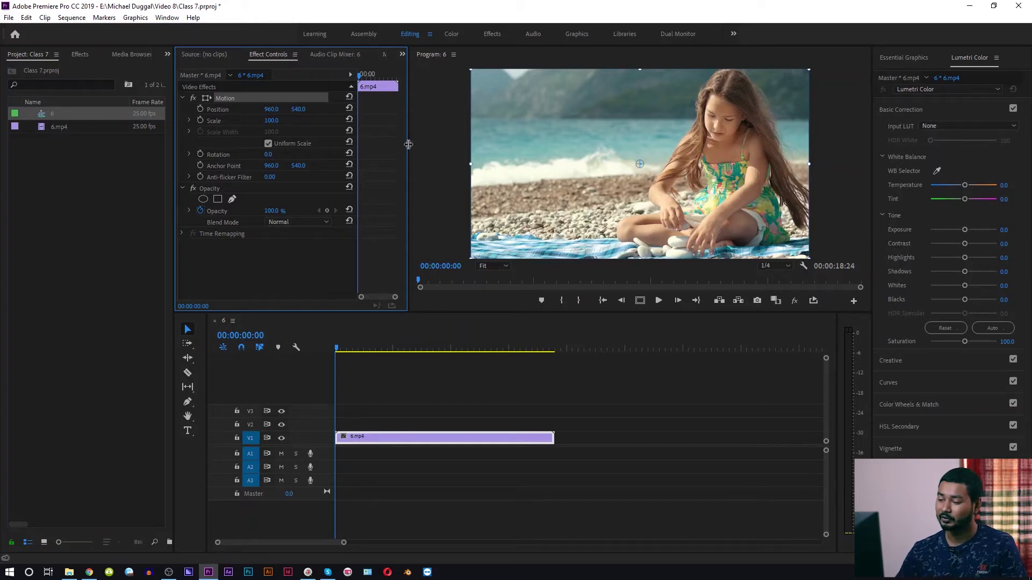
Razor the beach clip at 00:00:02:24 and 00:00:05:20, then return to the Selection tool
left_click_drag(337, 350, 370, 351)
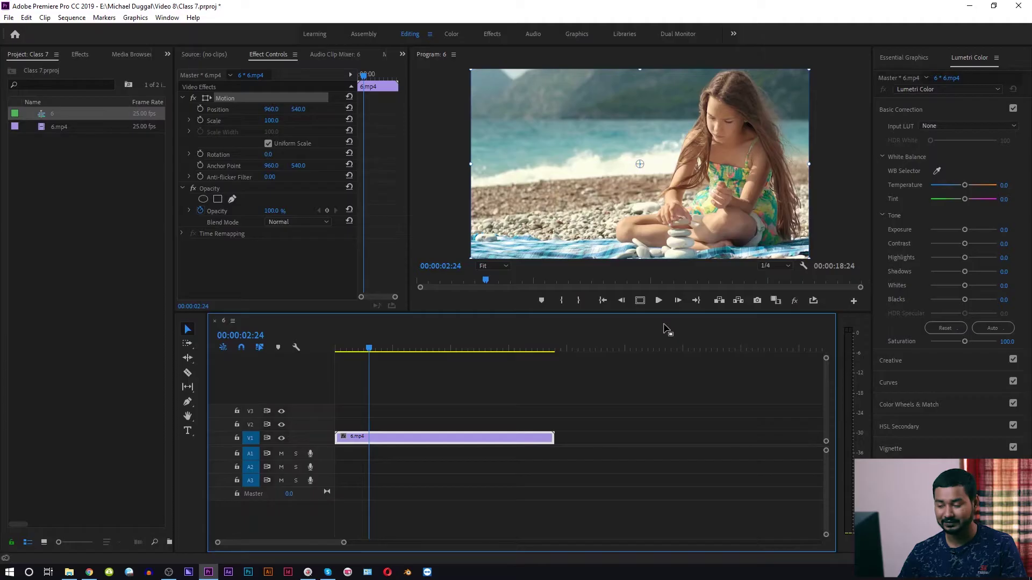
left_click(190, 373)
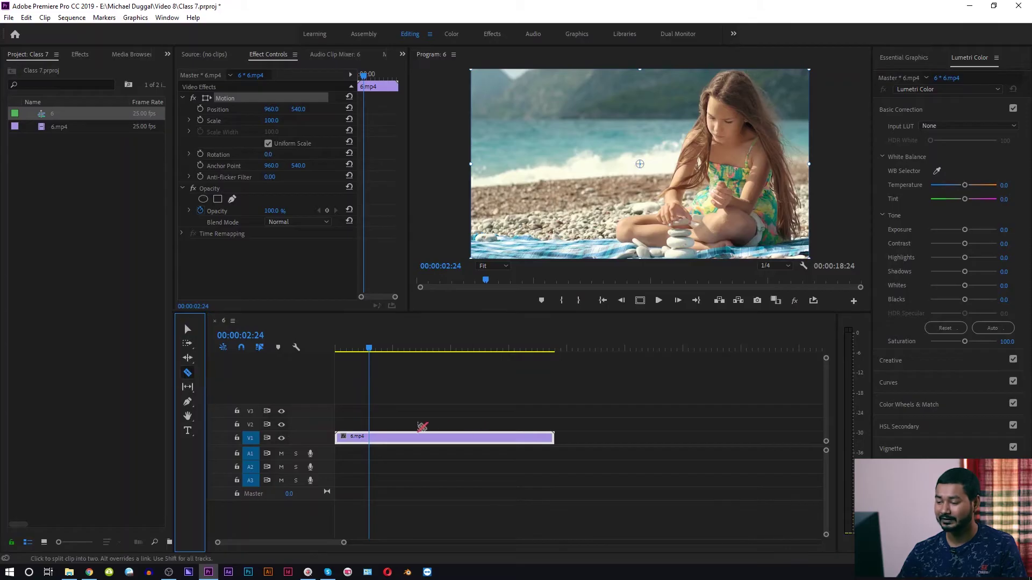
left_click(369, 436)
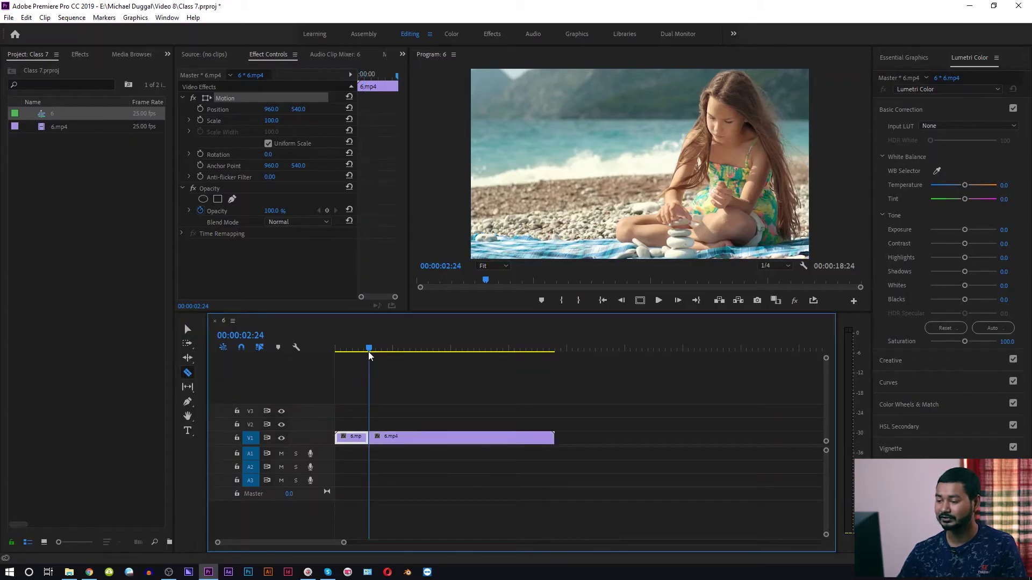
left_click_drag(371, 350, 404, 355)
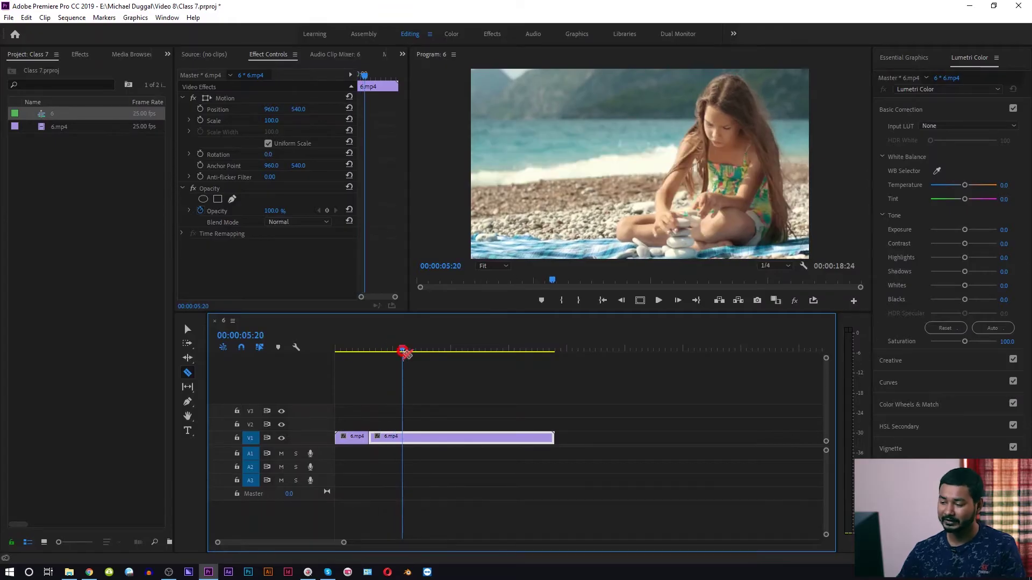
left_click(404, 439)
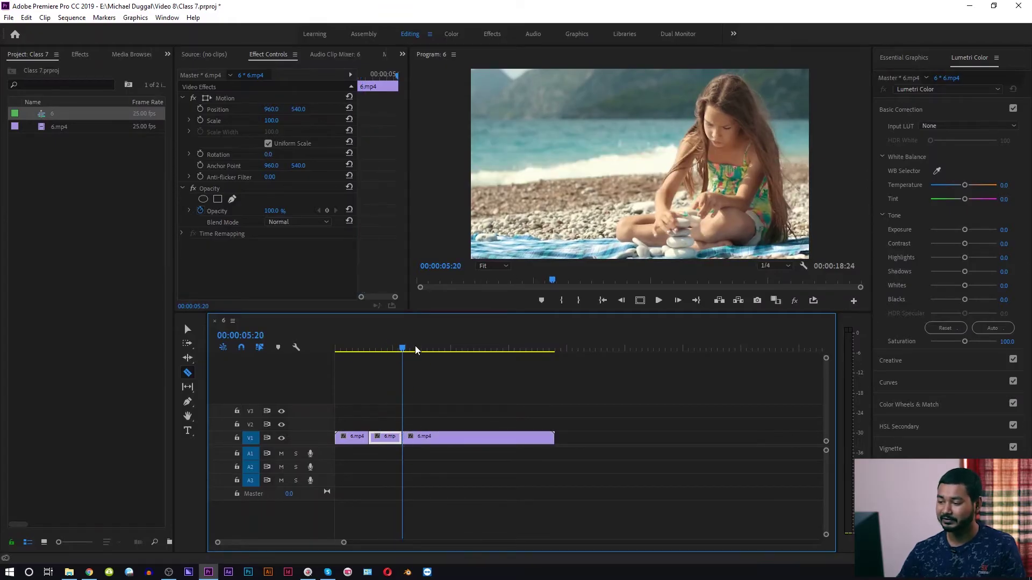
left_click_drag(403, 347, 385, 356)
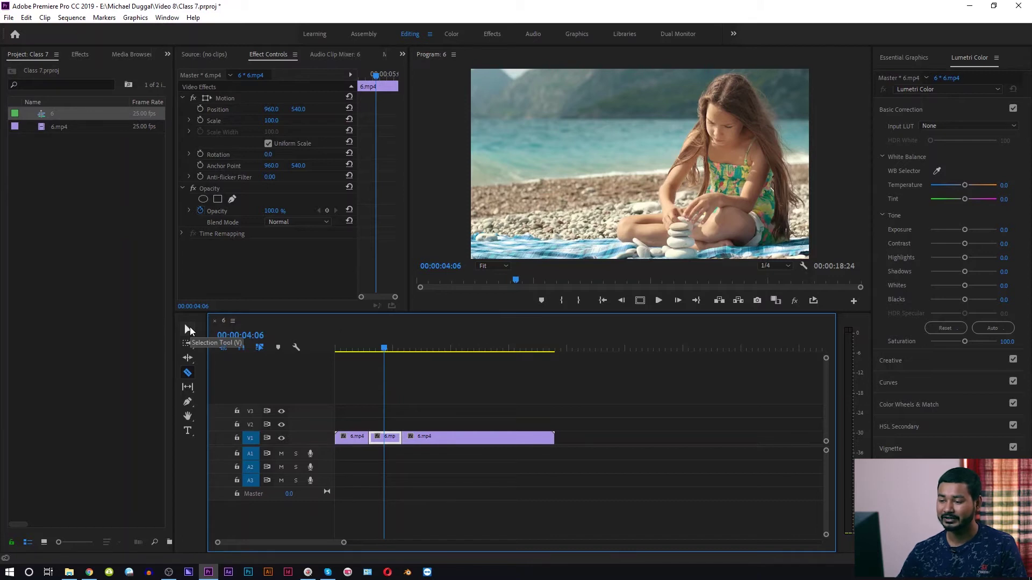
left_click(189, 329)
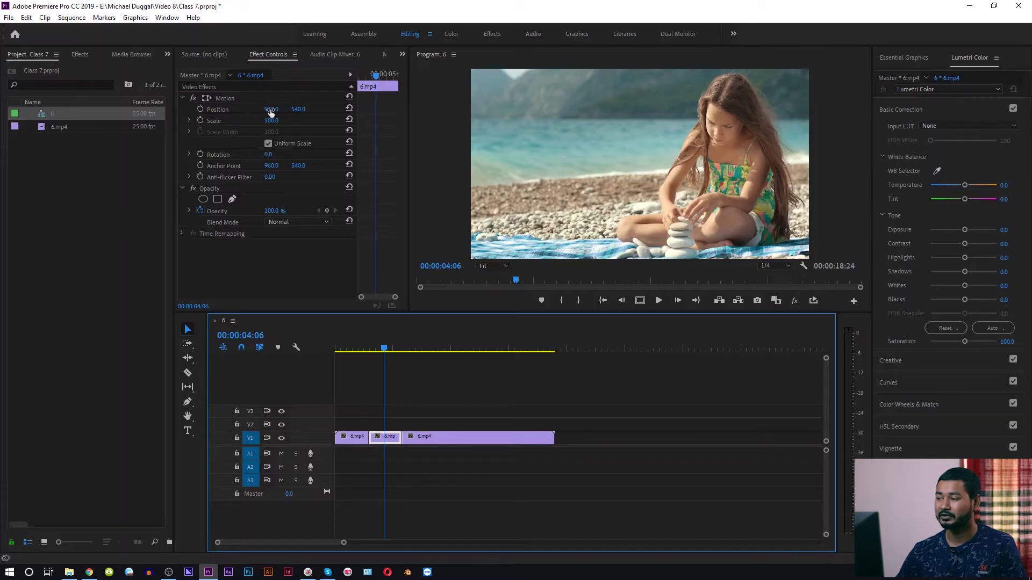
Punch the middle piece in to Scale 114 at Position 821, 603 and play it back
mouse_move(271, 110)
left_mouse_down()
mouse_move(280, 110)
mouse_move(243, 110)
mouse_move(274, 111)
left_mouse_up()
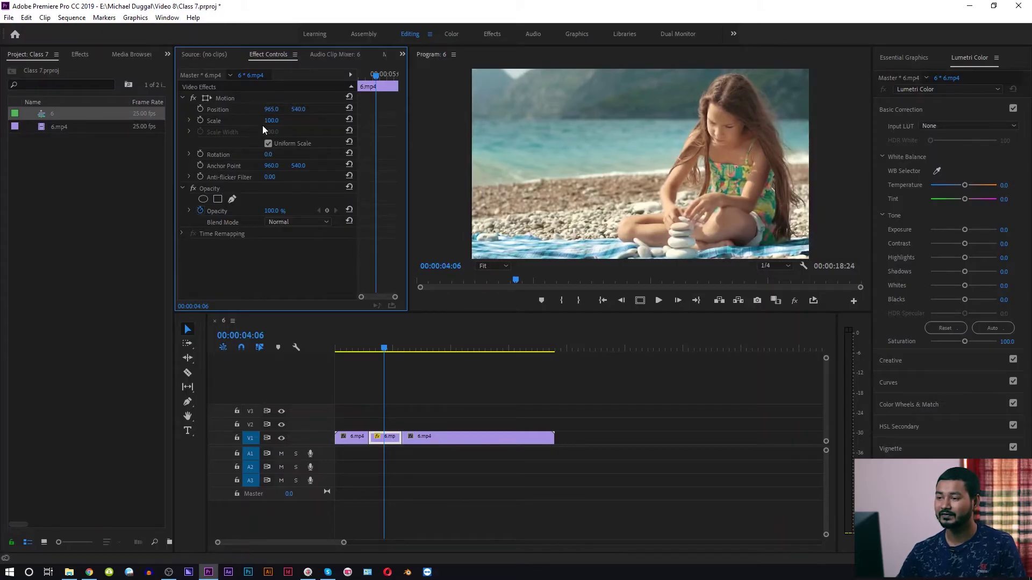
mouse_move(271, 120)
left_mouse_down()
mouse_move(288, 121)
mouse_move(278, 120)
left_mouse_up()
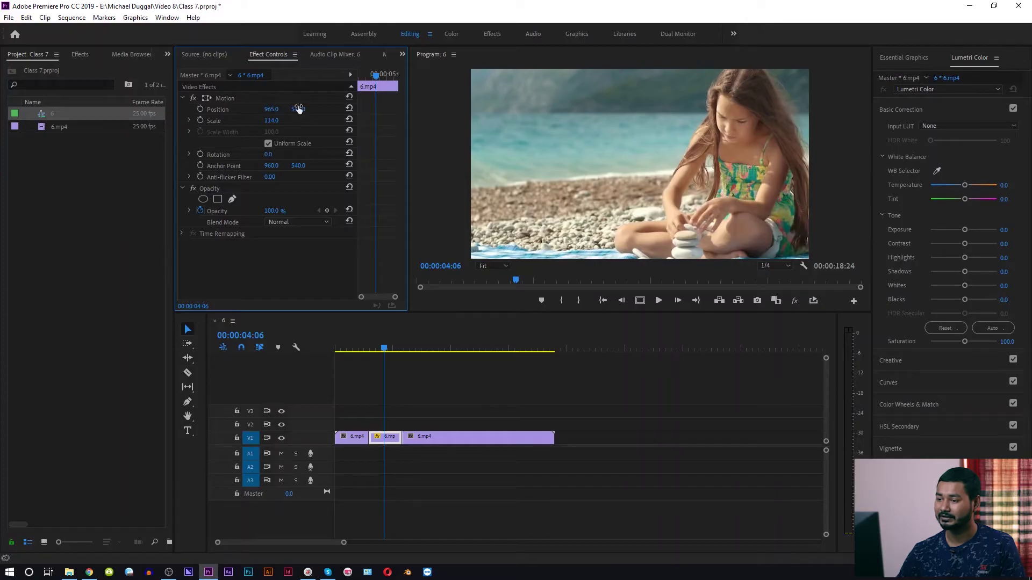
left_click_drag(285, 109, 194, 109)
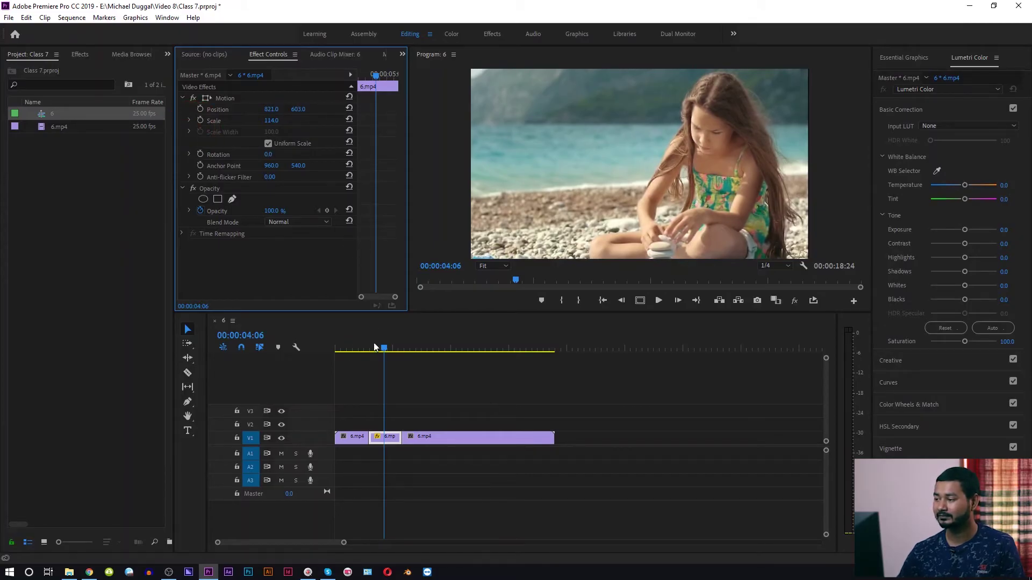
left_click(355, 349)
key("space")
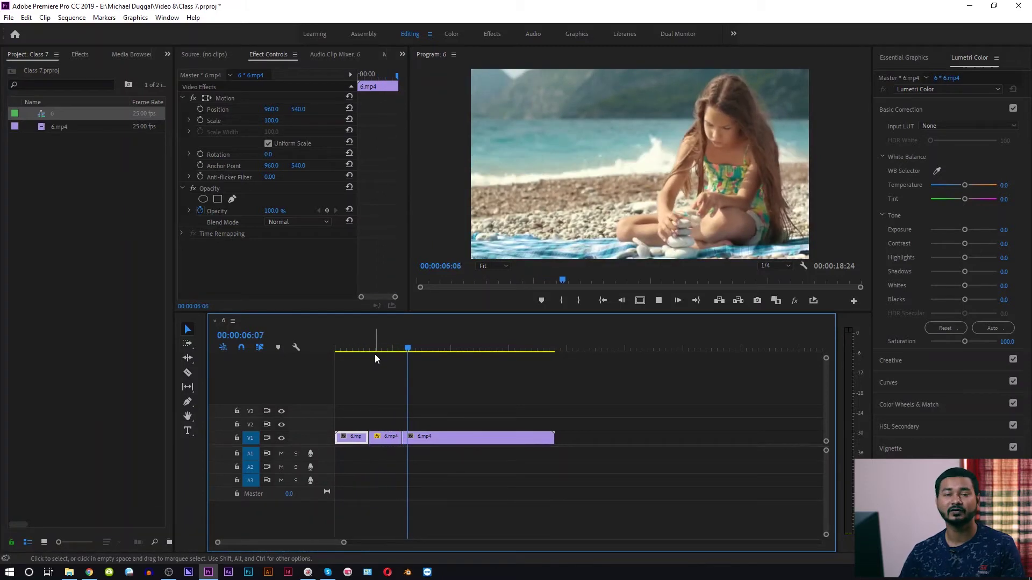
Stop playback and undo the recent cuts and punch-in with Ctrl+Z
key("space")
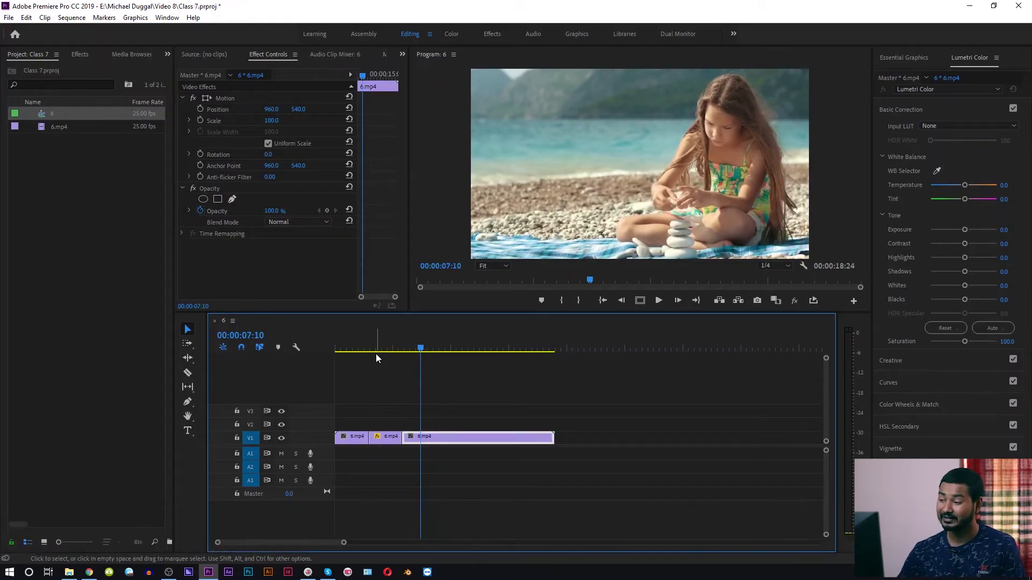
key("ctrl+z")
key("ctrl+z")
key("ctrl+z")
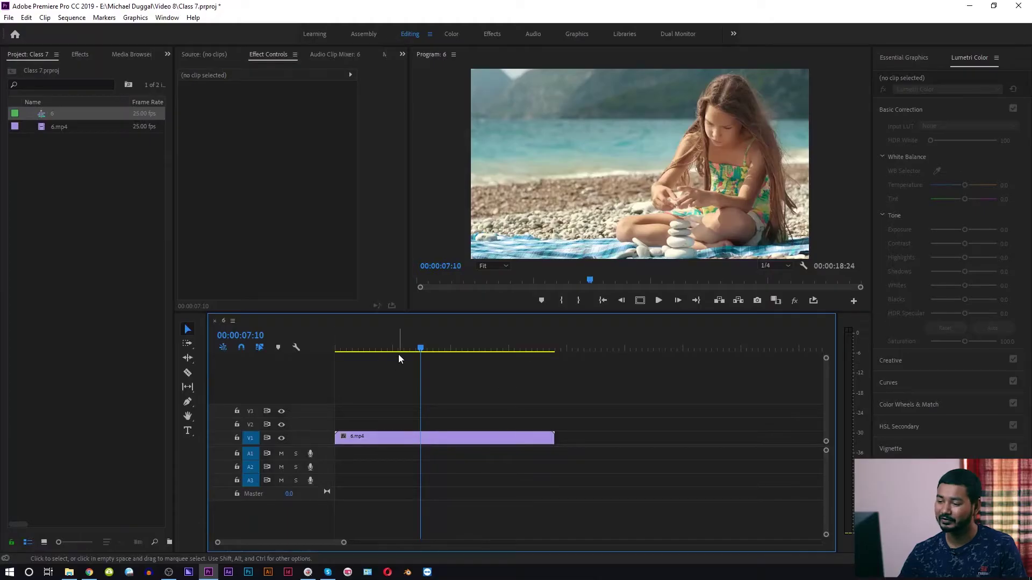
Move the playhead to 00:00:04:02 on the uncut beach clip
left_click_drag(398, 354, 382, 345)
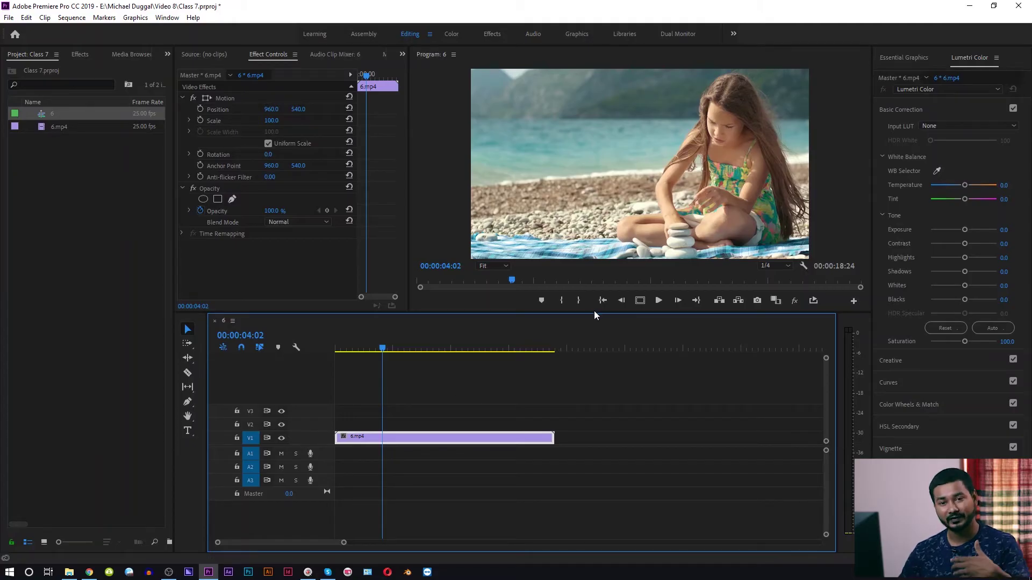
Keyframe Position and Scale from 00:00:04:02 to Scale 120, Position 876, 620 at 00:00:06:00
left_click(200, 120)
left_click(200, 109)
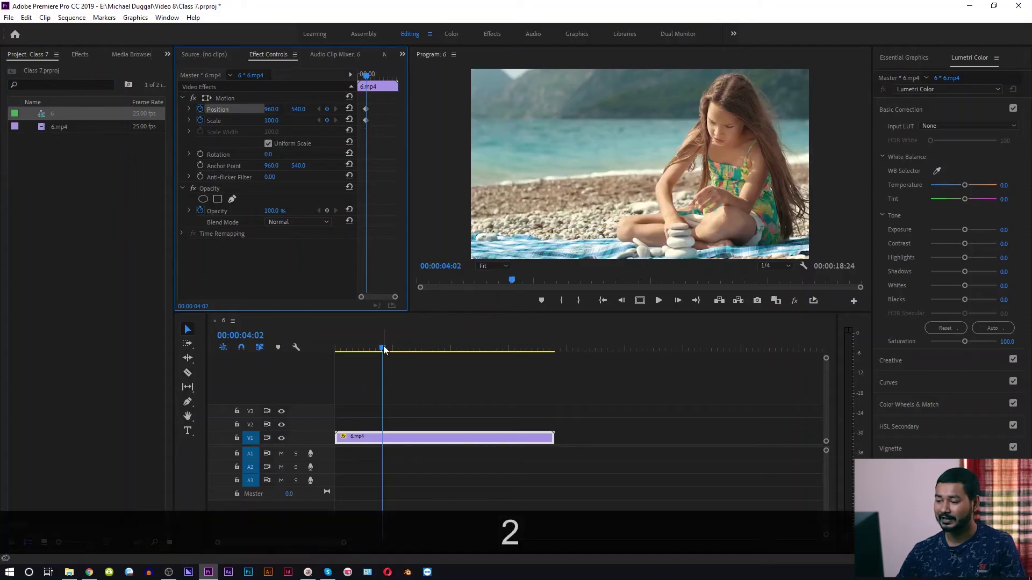
left_click_drag(384, 349, 408, 349)
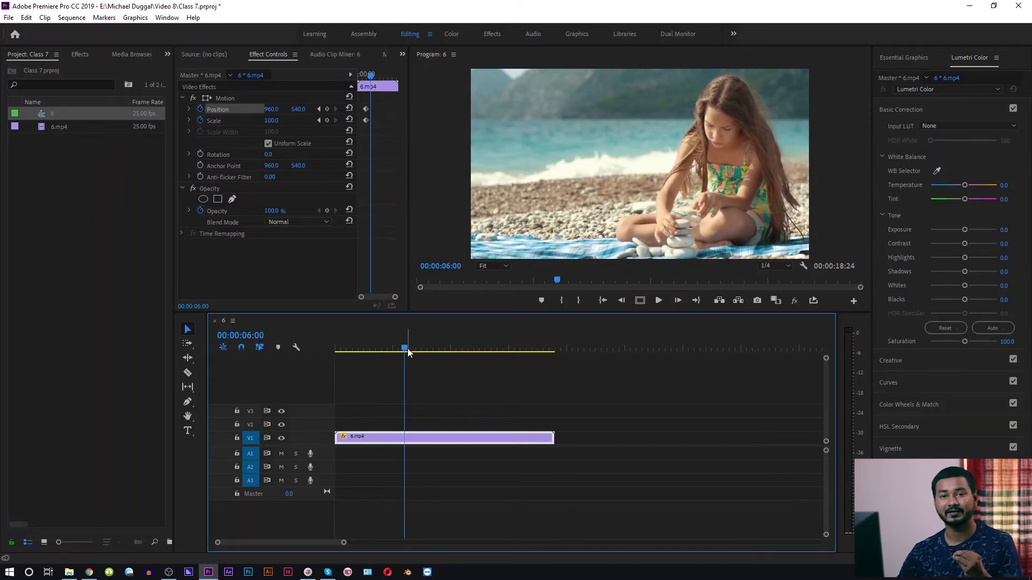
left_click(268, 122)
left_click_drag(271, 120, 341, 109)
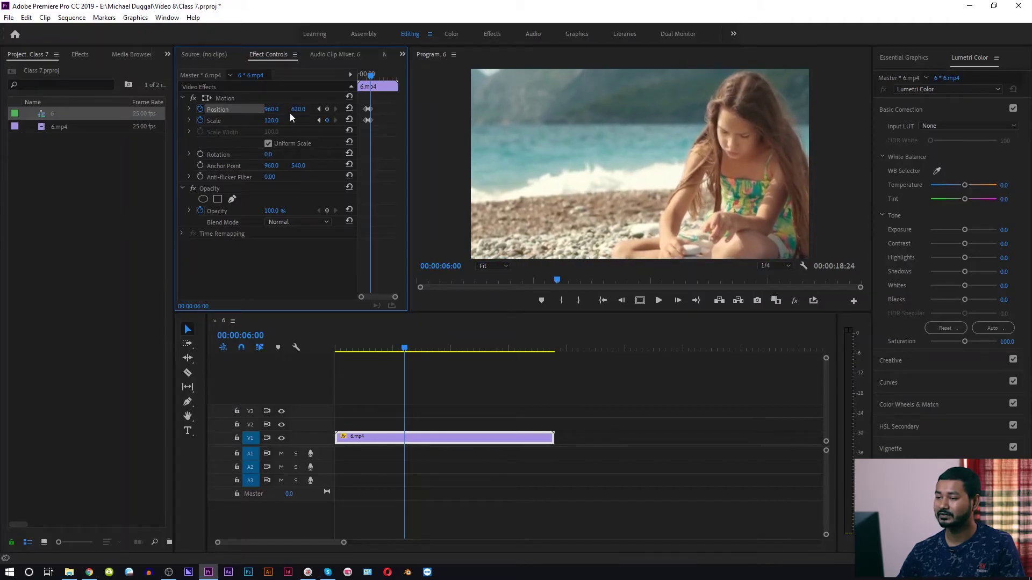
left_click_drag(271, 109, 226, 110)
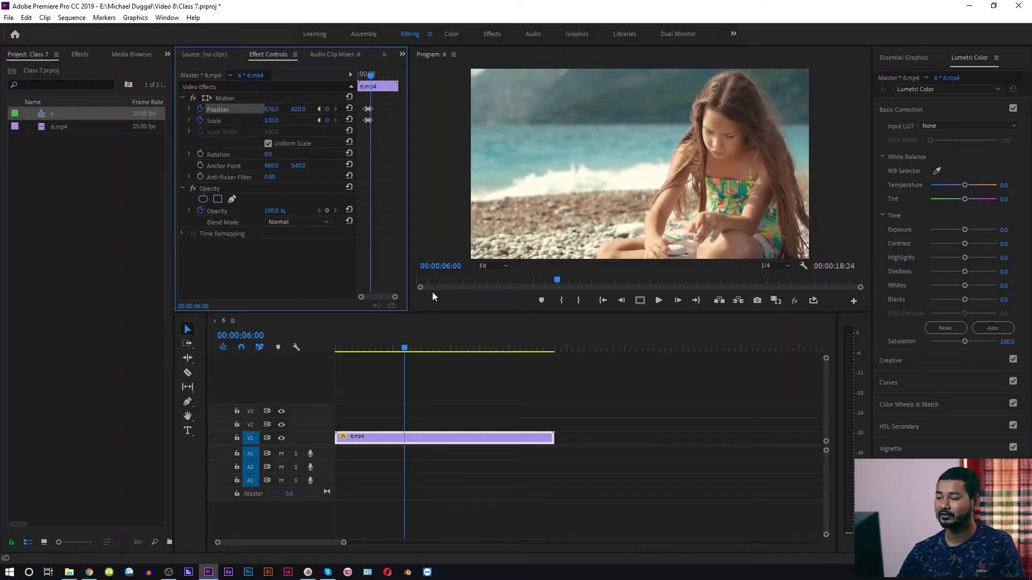
left_click_drag(408, 253, 531, 260)
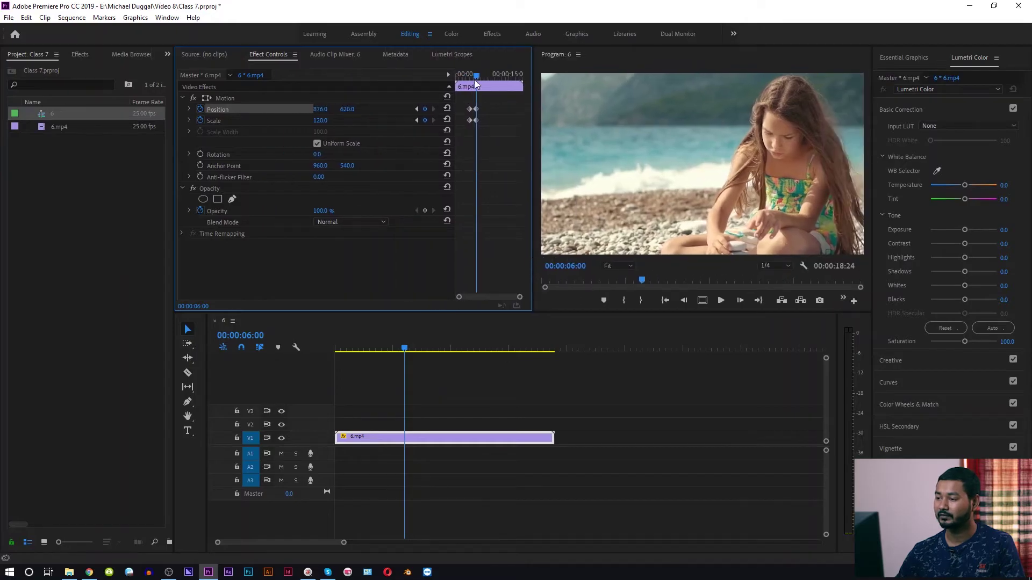
Play from 00:00:02:10 to about 00:00:06:21 to preview the push-in
left_click_drag(476, 75, 468, 78)
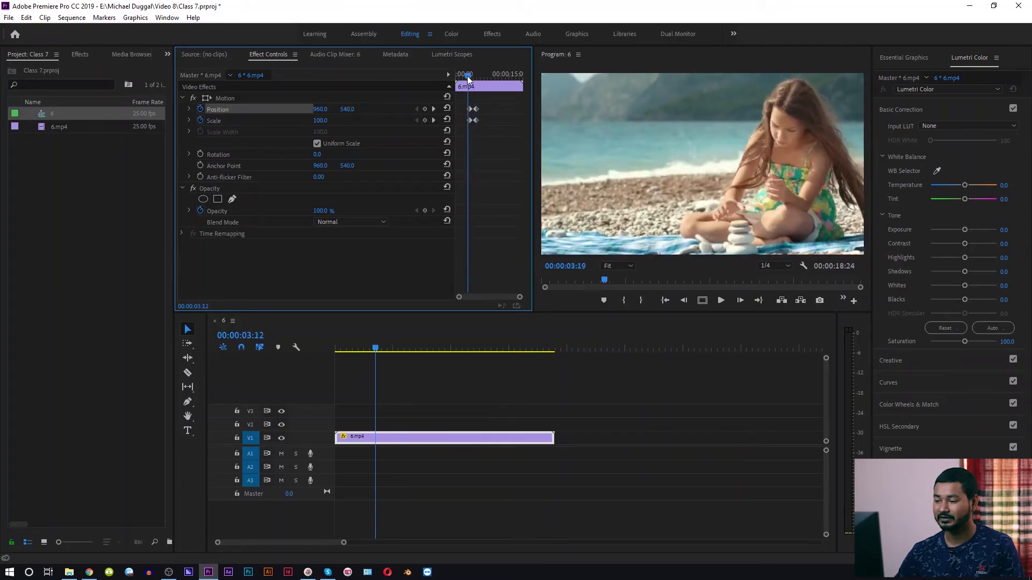
left_click(363, 348)
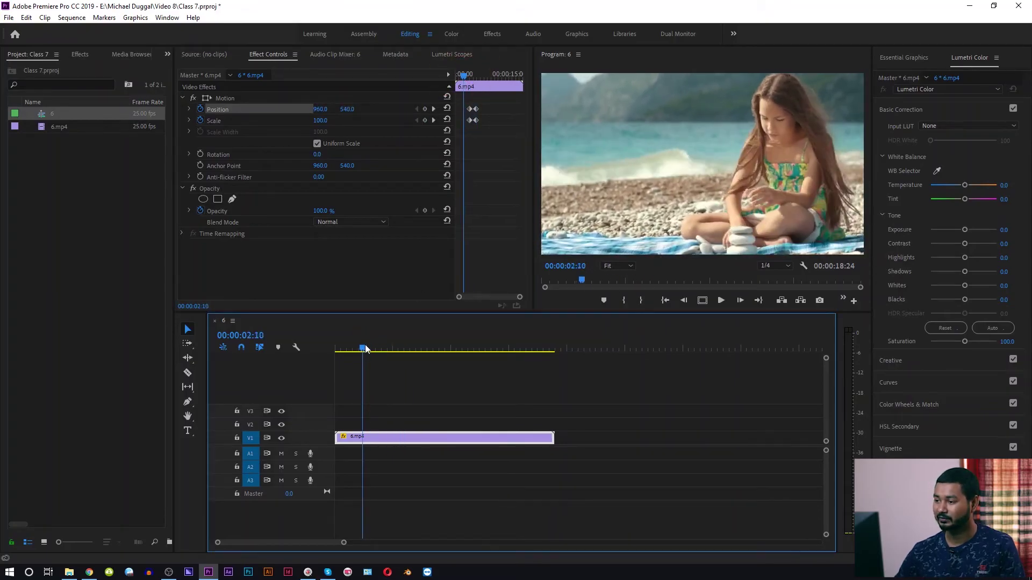
key("space")
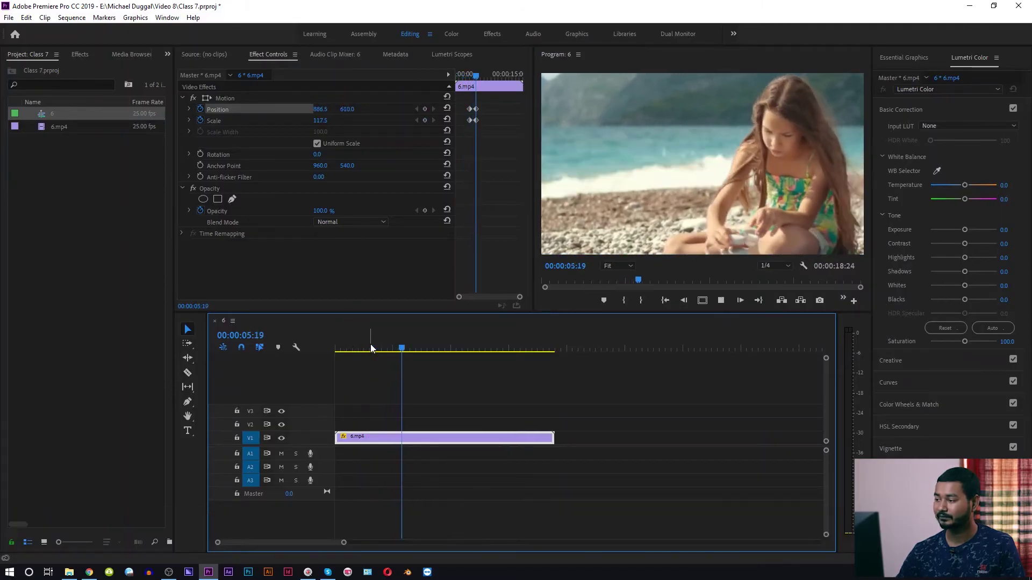
key("space")
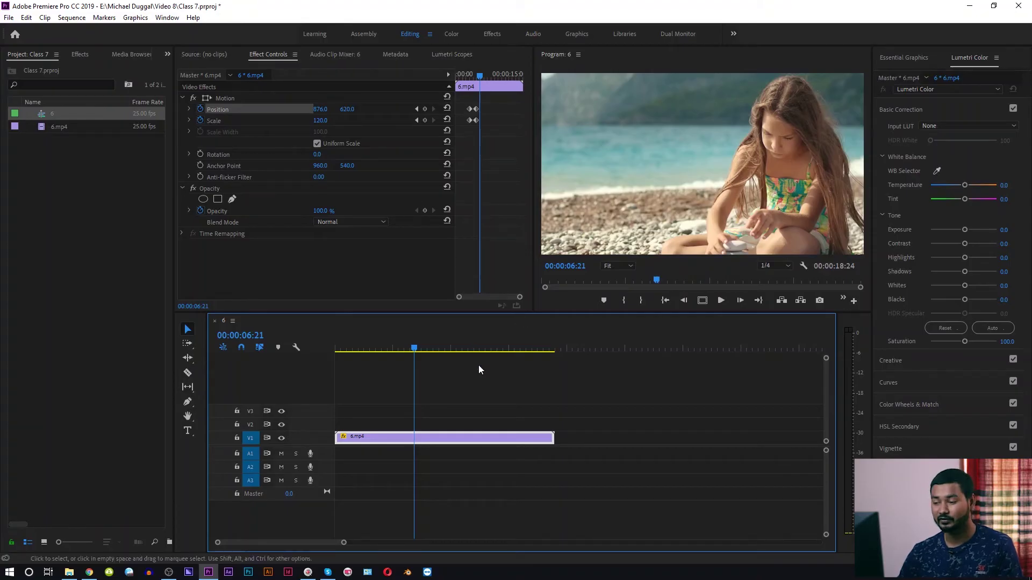
Undo the Position and Scale push-in keyframes
left_click_drag(417, 349, 437, 354)
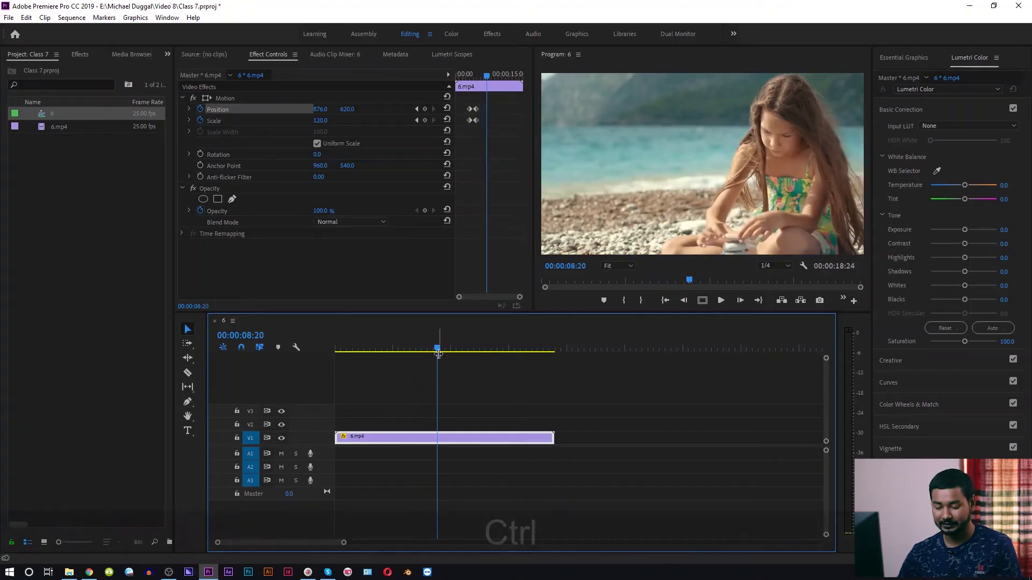
key("ctrl+z")
key("ctrl+z")
key("ctrl+z")
key("ctrl+z")
key("ctrl+z")
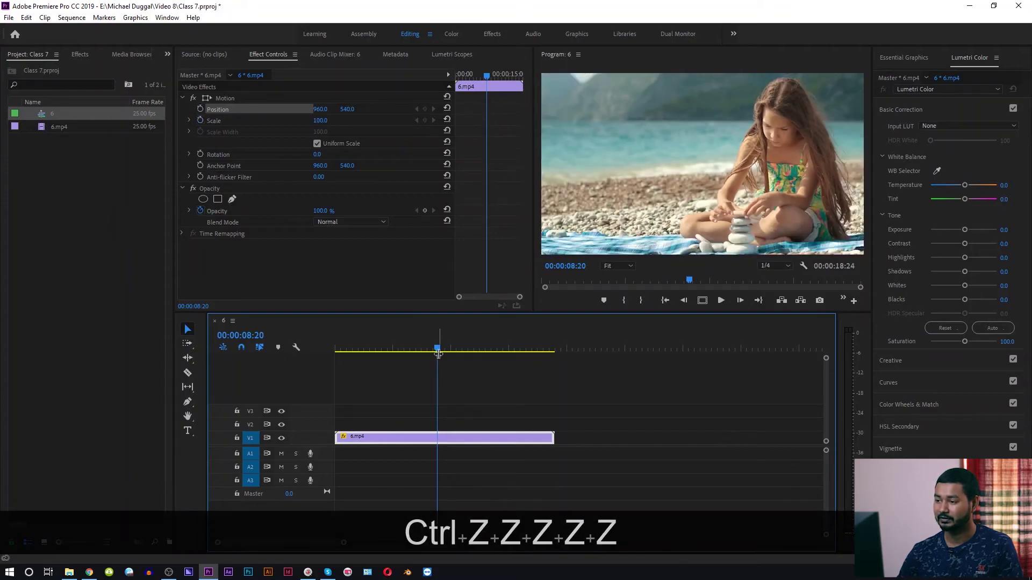
left_click_drag(429, 347, 395, 359)
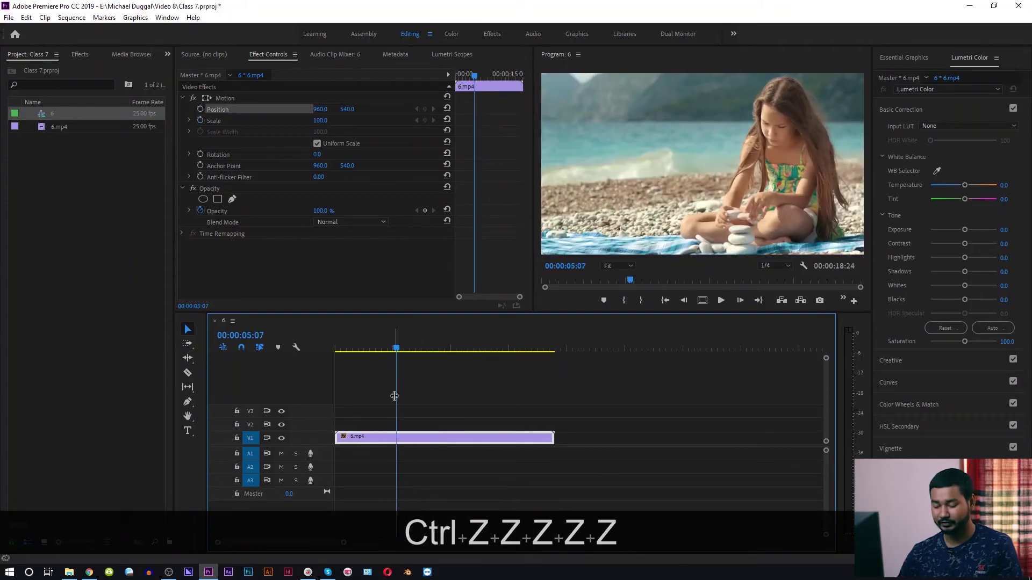
Razor 6.mp4 at 00:00:05:07 and 00:00:08:04 into three pieces
key("c")
left_click(397, 436)
left_click(430, 436)
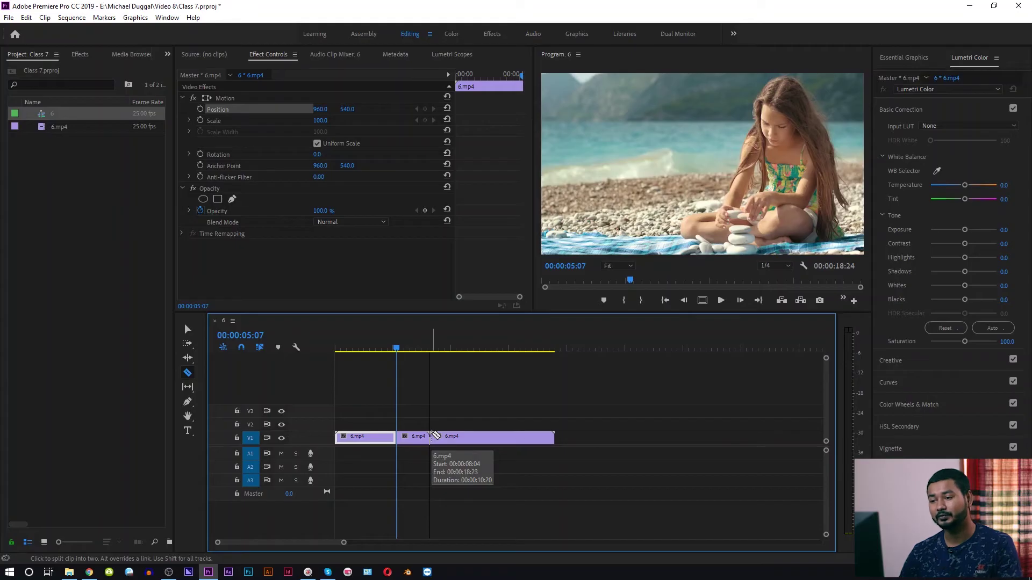
left_click(406, 349)
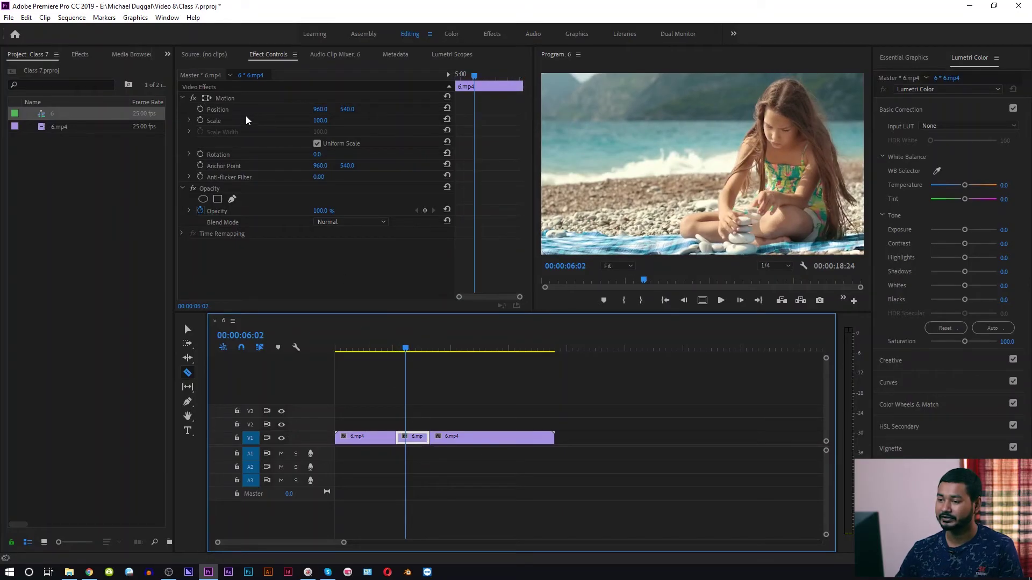
left_click_drag(317, 155, 338, 160)
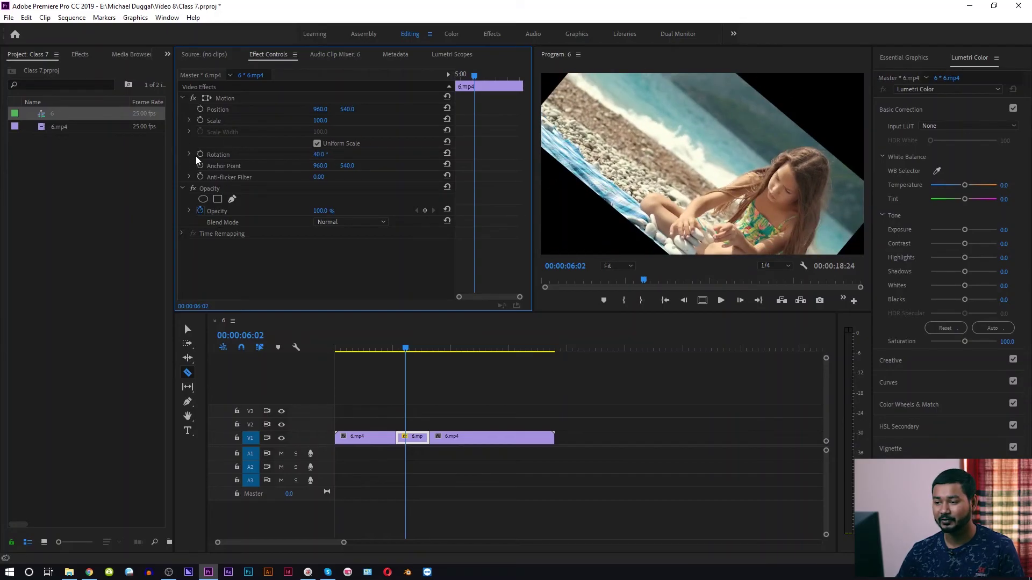
key("ctrl+z")
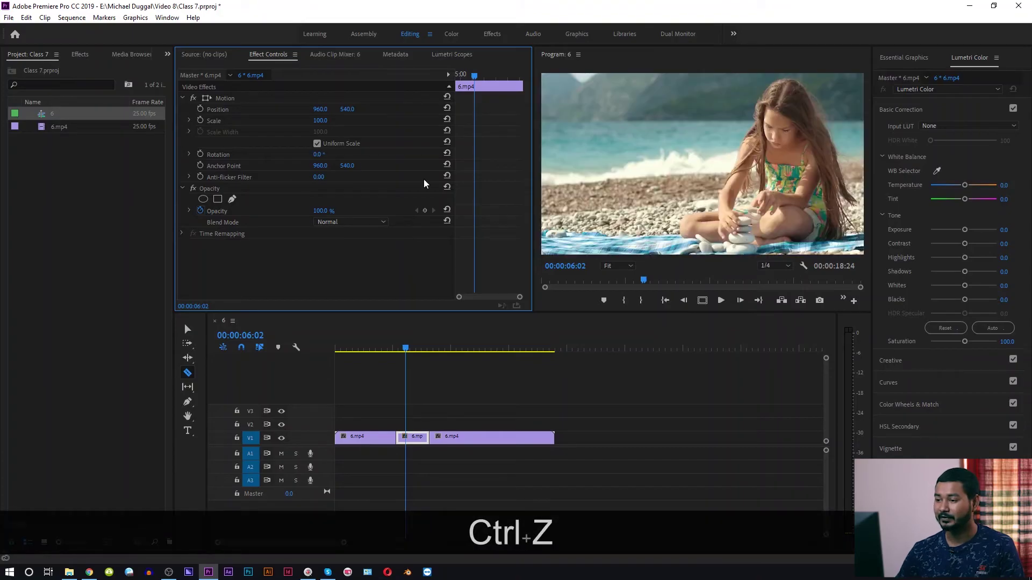
left_click(227, 166)
key("ctrl+z")
key("ctrl+z")
key("ctrl+z")
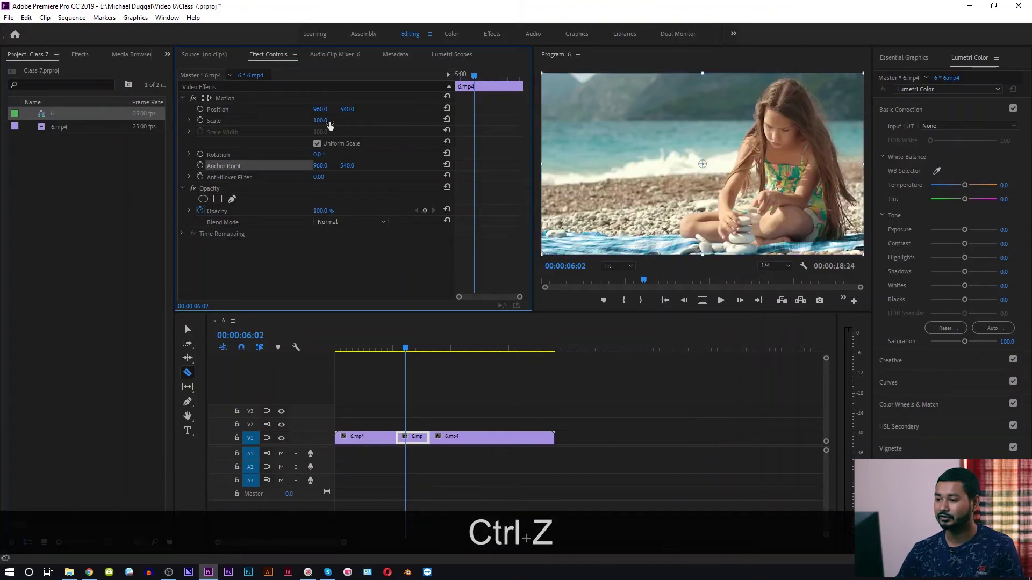
mouse_move(318, 121)
left_mouse_down()
mouse_move(308, 121)
mouse_move(325, 119)
left_mouse_up()
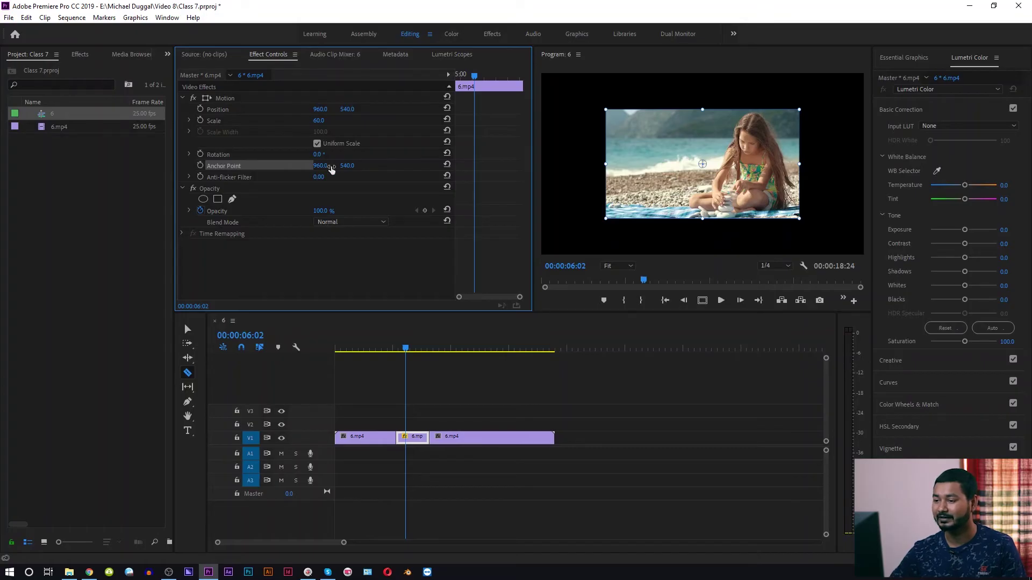
left_click_drag(320, 165, 653, 165)
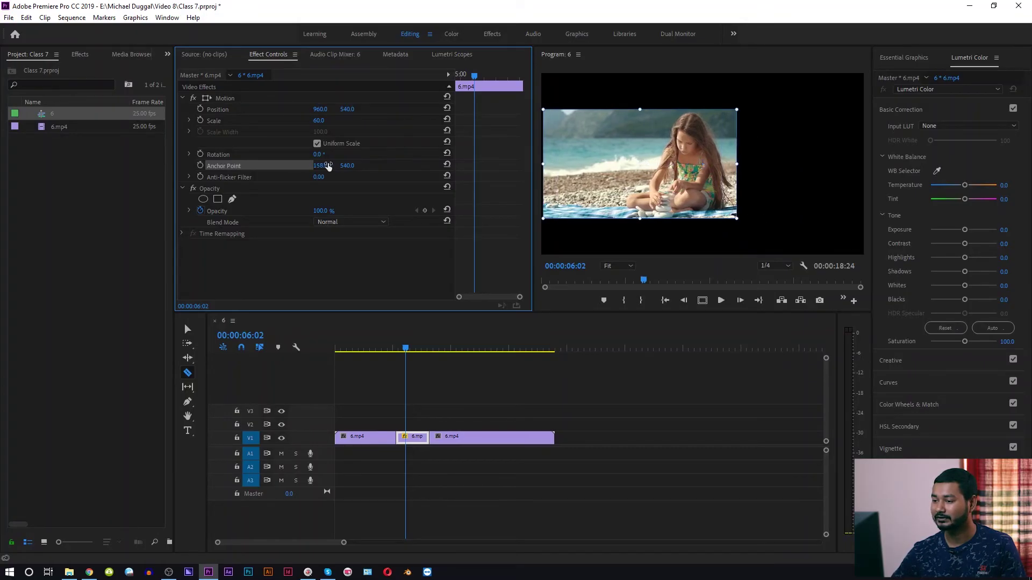
left_click_drag(347, 166, 648, 157)
mouse_move(319, 121)
left_mouse_down()
mouse_move(301, 120)
mouse_move(309, 122)
left_mouse_up()
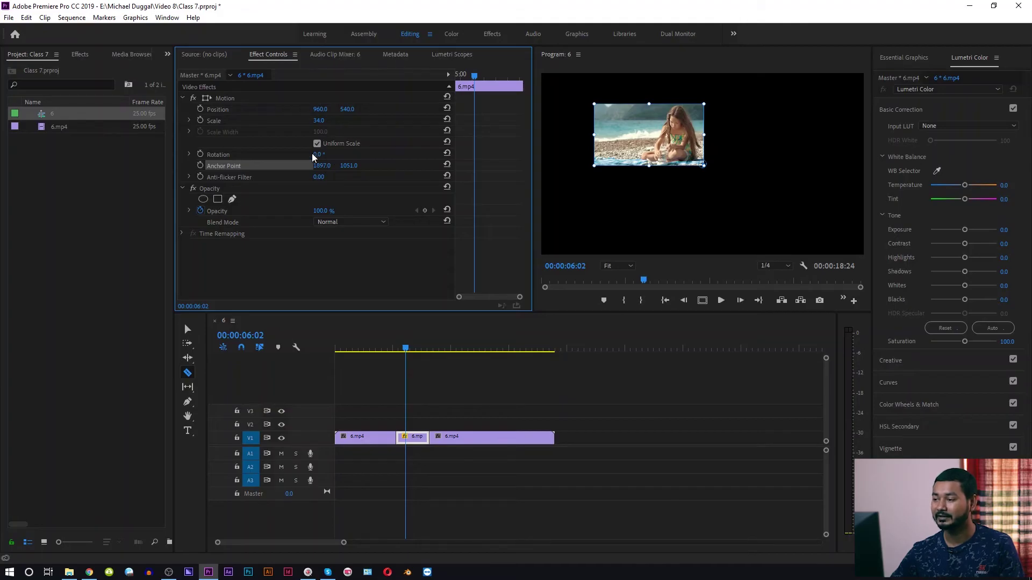
left_click_drag(319, 154, 587, 209)
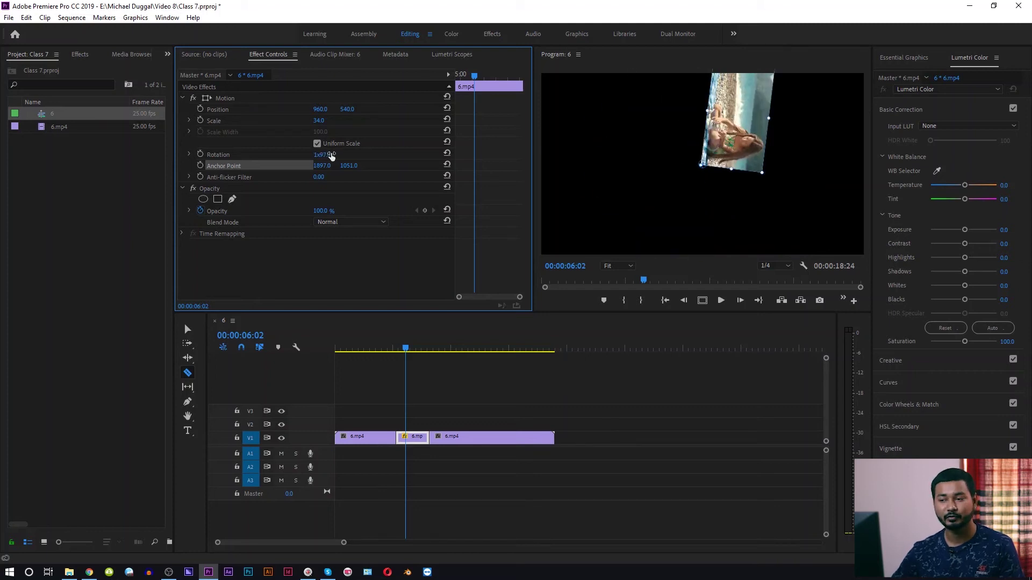
key("ctrl+z")
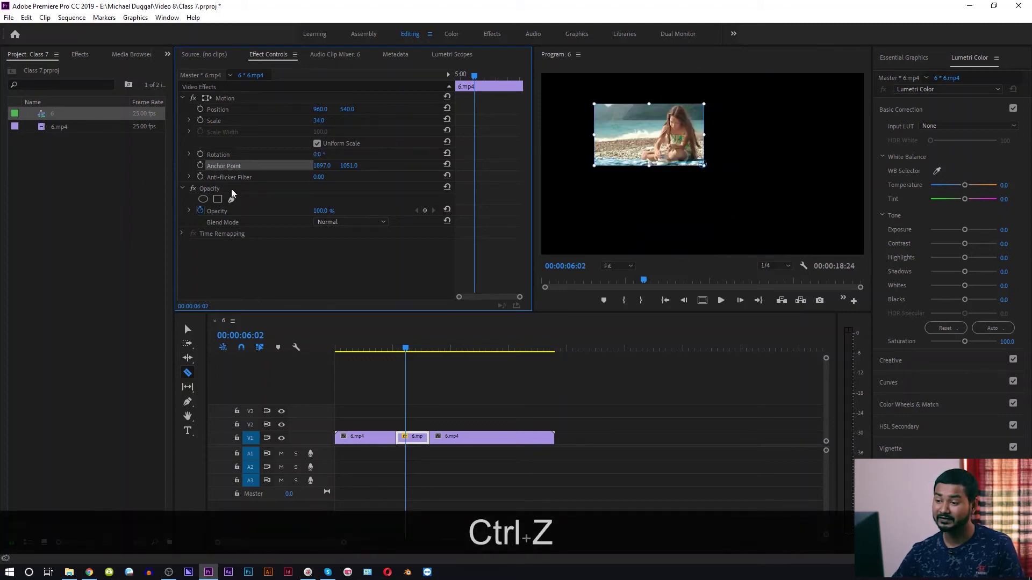
key("ctrl+z")
key("ctrl+z")
key("ctrl+z")
key("ctrl+z")
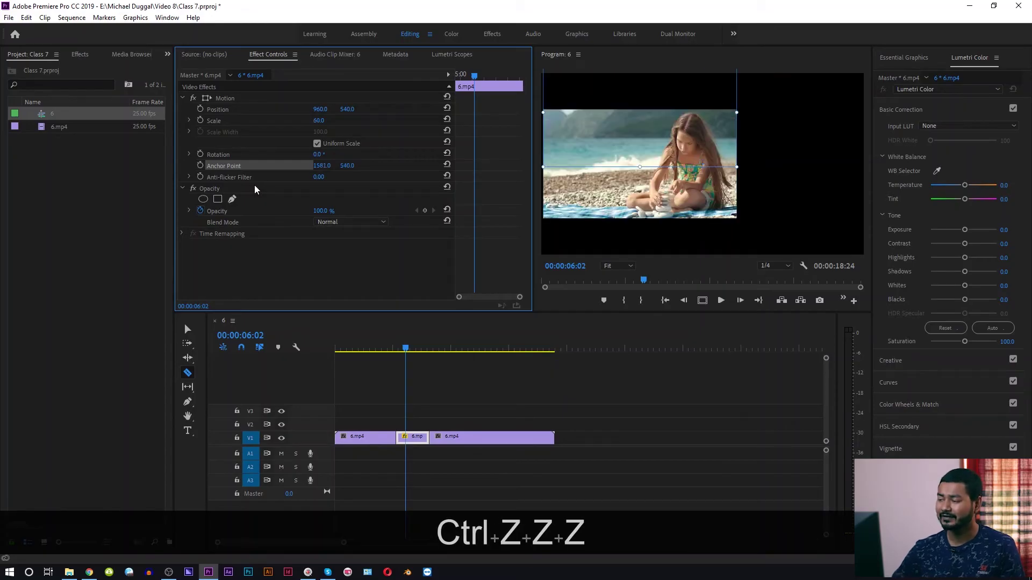
key("ctrl+z")
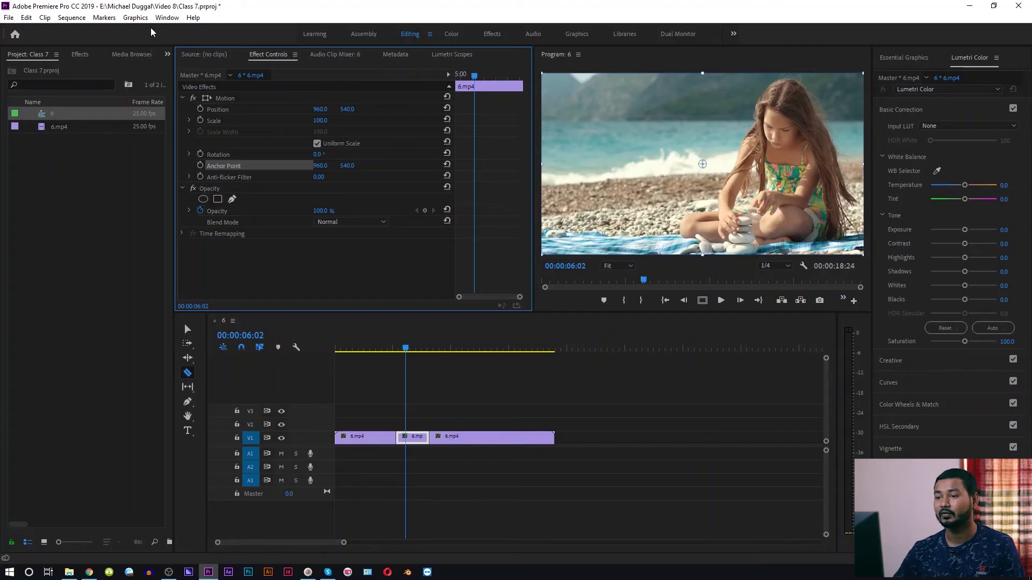
Add a new rectangle graphic layer over the beach footage
left_click(135, 18)
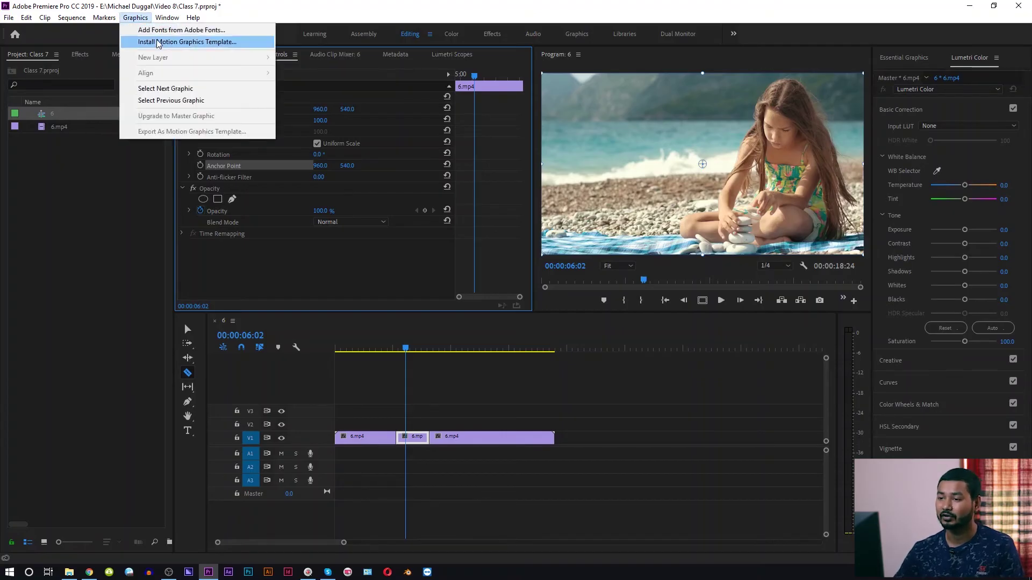
left_click(716, 204)
left_click(537, 418)
key("v")
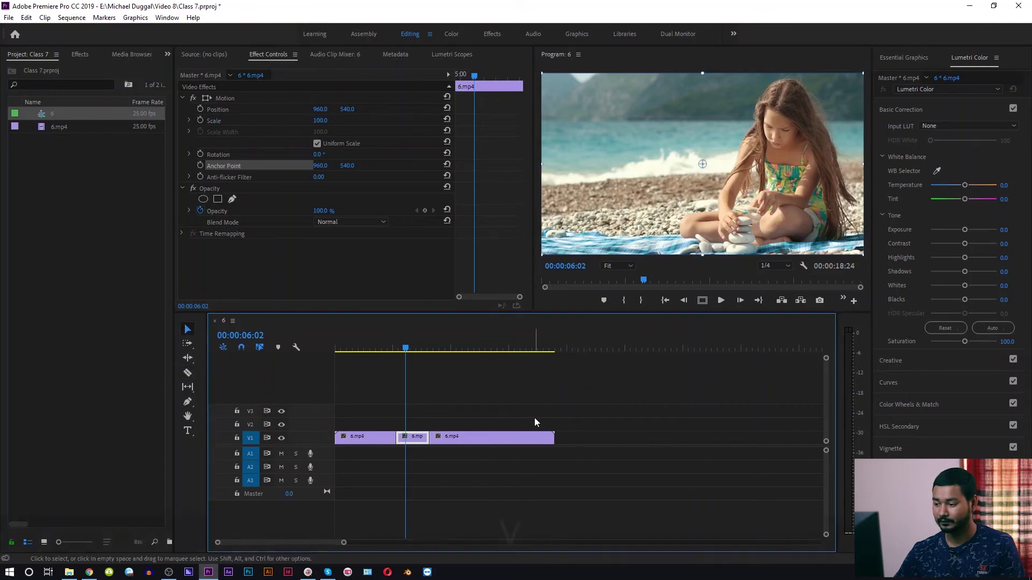
left_click(524, 408)
left_click(136, 17)
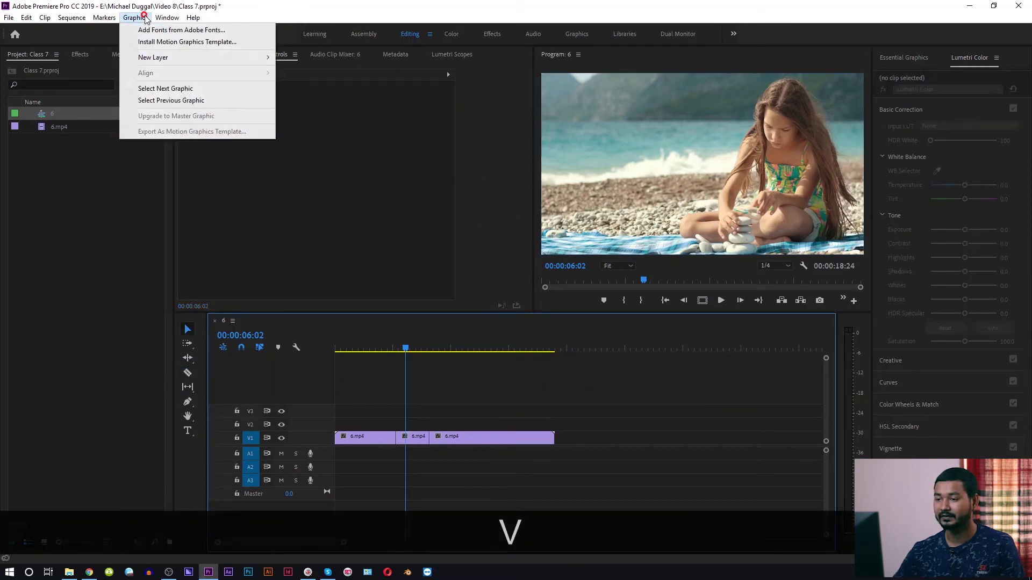
left_click(161, 57)
left_click(348, 85)
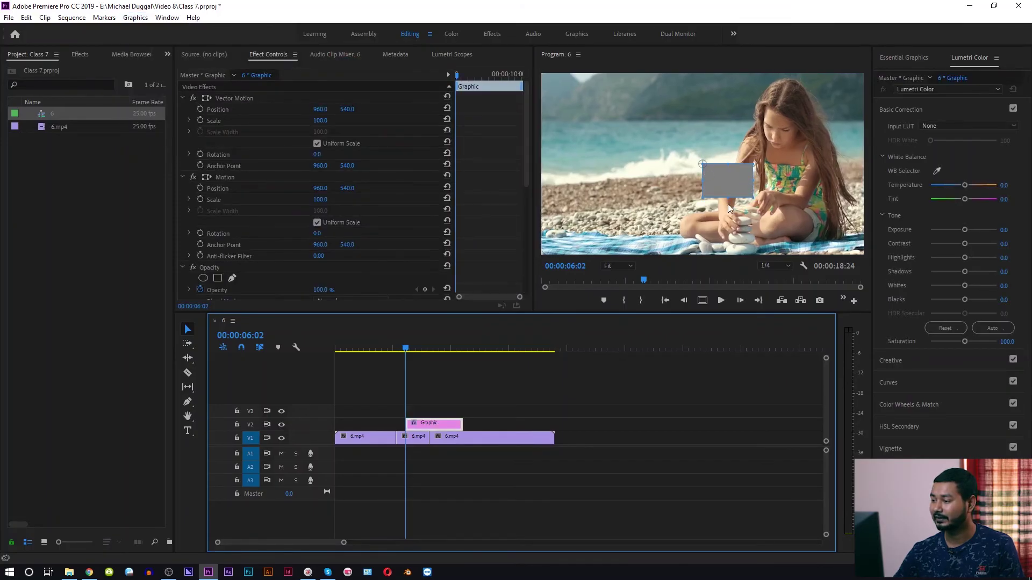
Stretch the rectangle into a wide bar, fill it red FB0000, and place it at 572, 524
left_click_drag(751, 198, 699, 191)
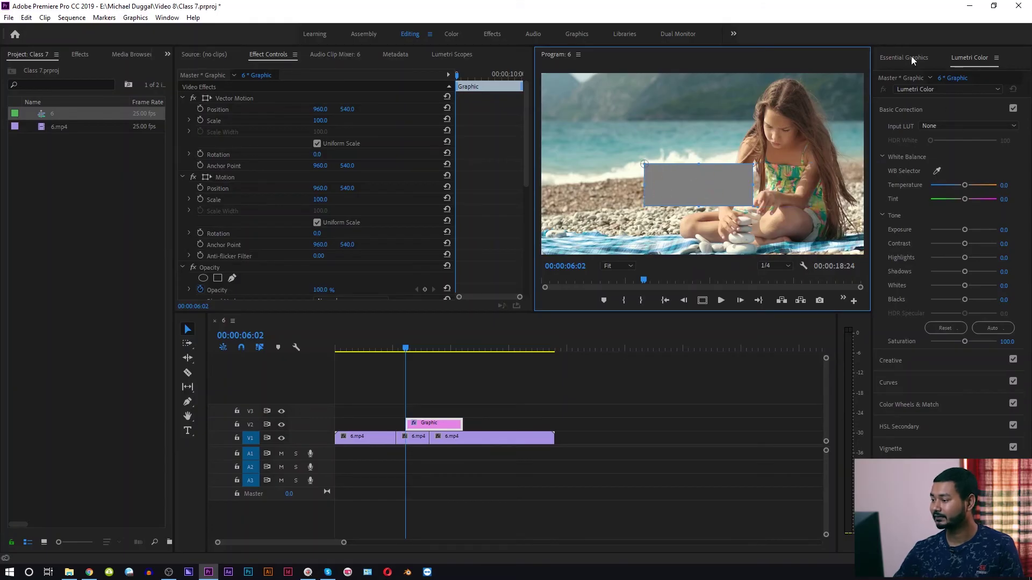
left_click(911, 57)
left_click(910, 283)
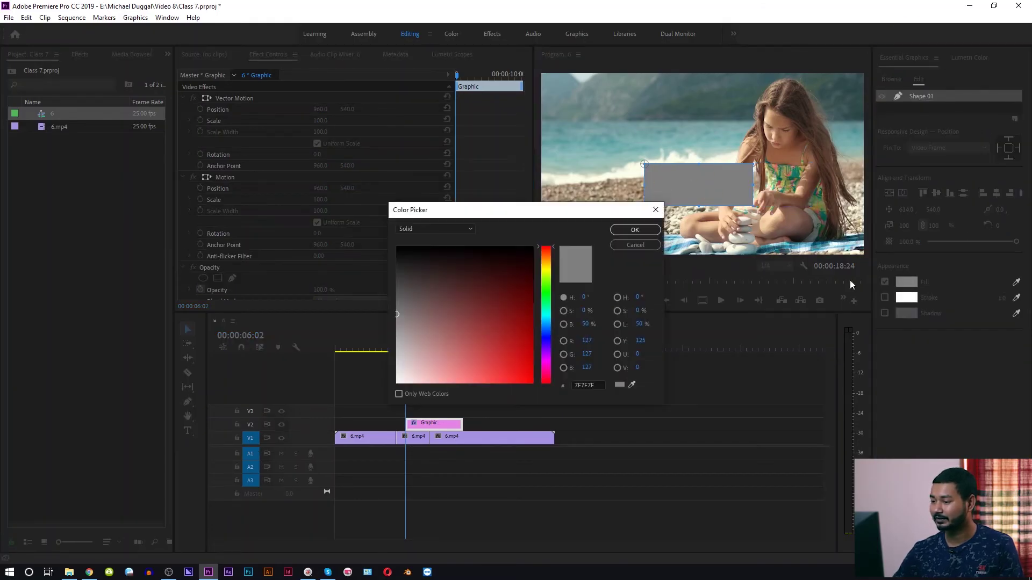
left_click_drag(499, 308, 544, 384)
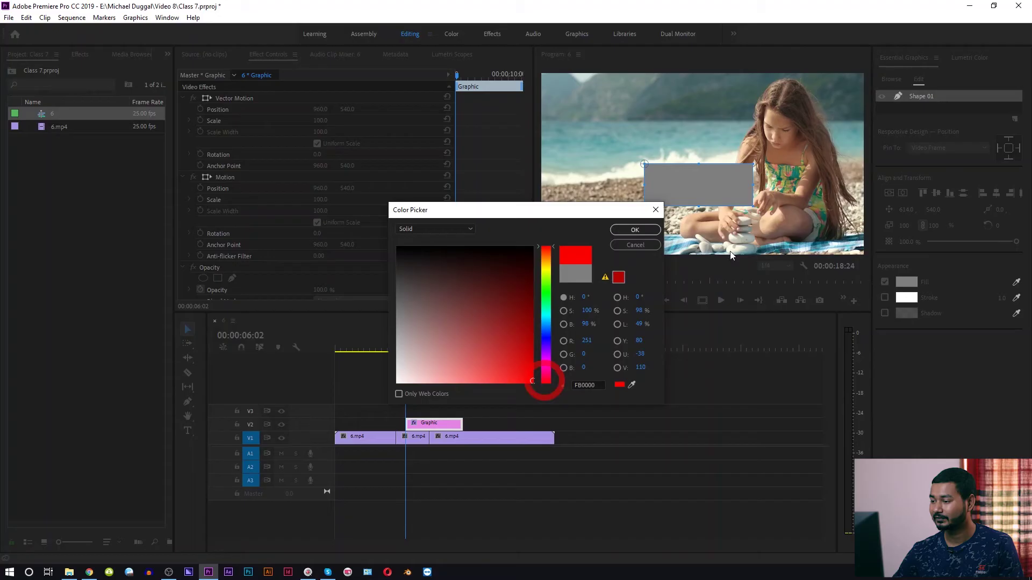
left_click(634, 229)
left_click_drag(724, 184, 705, 202)
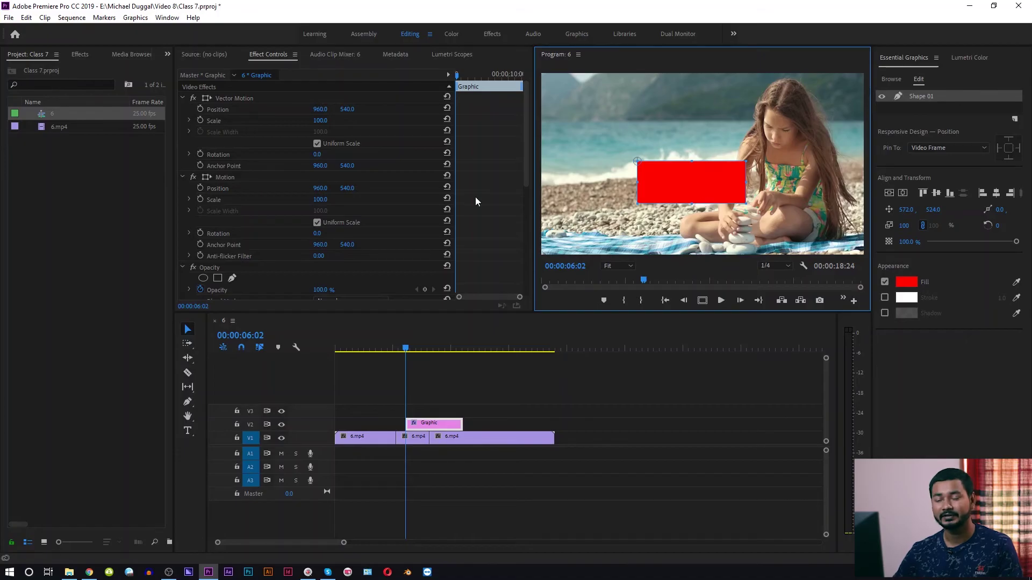
scroll(482, 193, "down", 3)
Set the red rectangle graphic to 69% opacity with the Dissolve blend mode
mouse_move(330, 228)
left_mouse_down()
mouse_move(313, 228)
mouse_move(330, 228)
left_mouse_up()
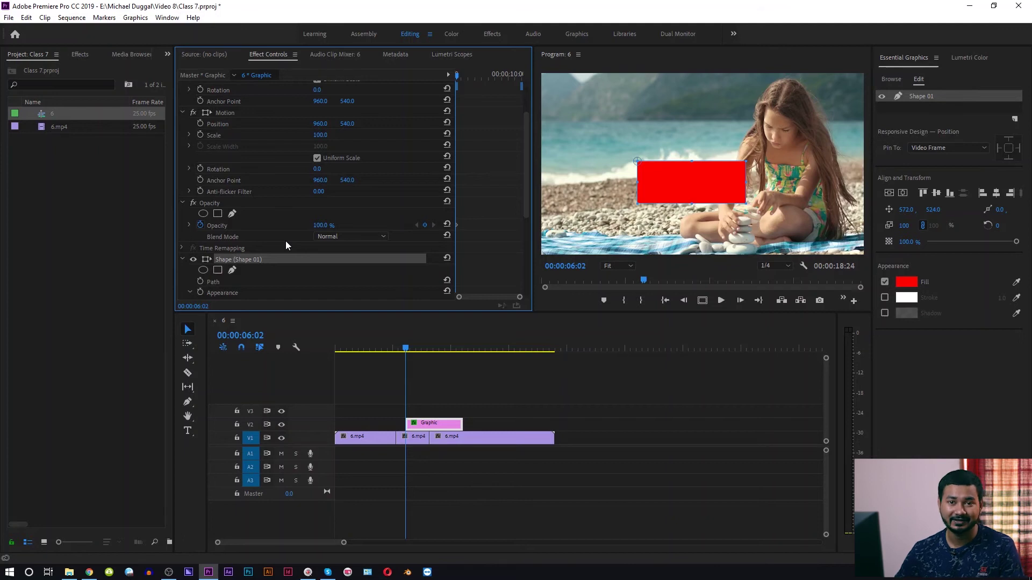
left_click(318, 237)
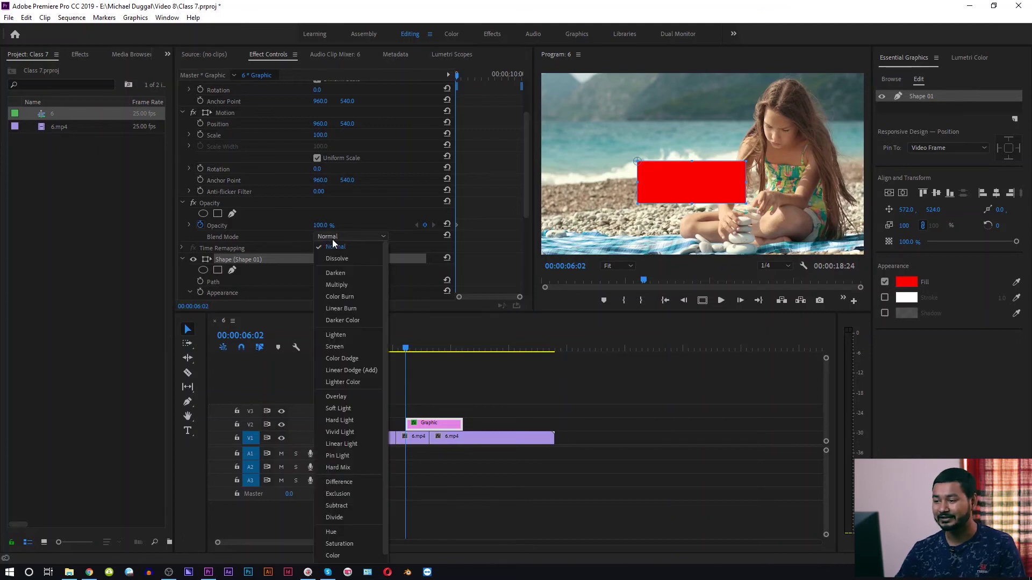
left_click(354, 258)
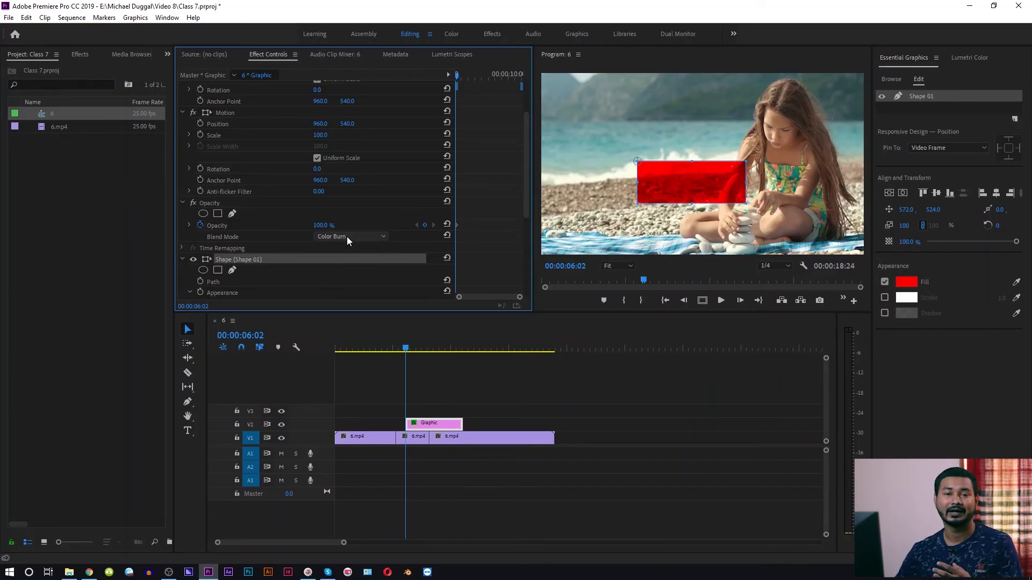
Delete the rectangle shape and the old JPSTREAM graphic clip from the timeline
key("Delete")
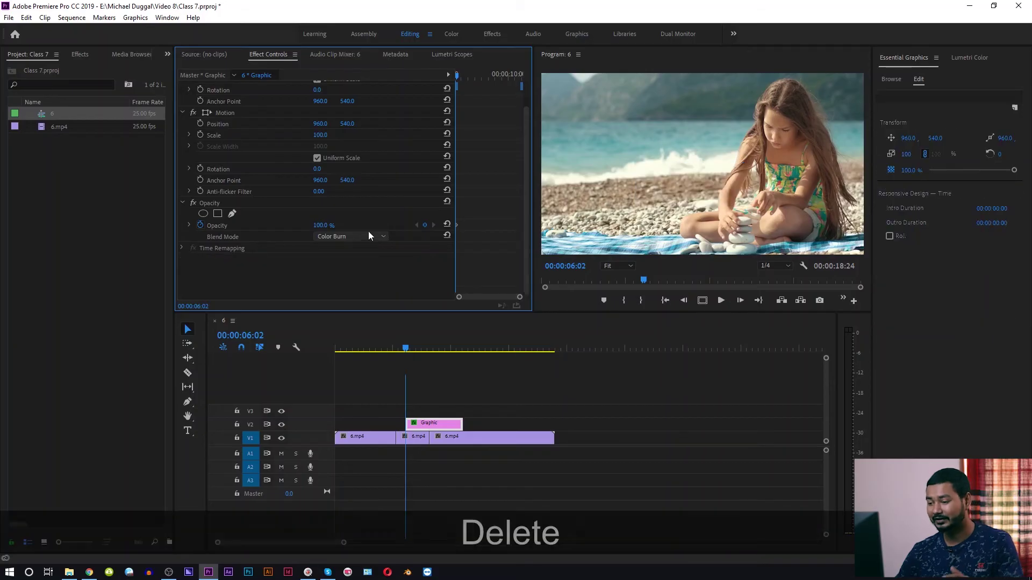
left_click(236, 430)
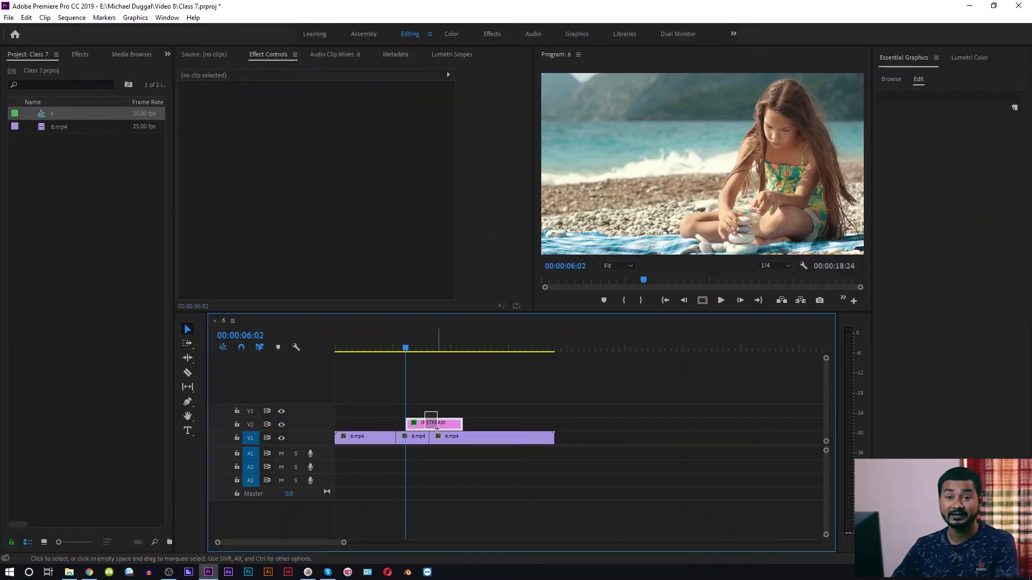
left_click(436, 427)
key("Delete")
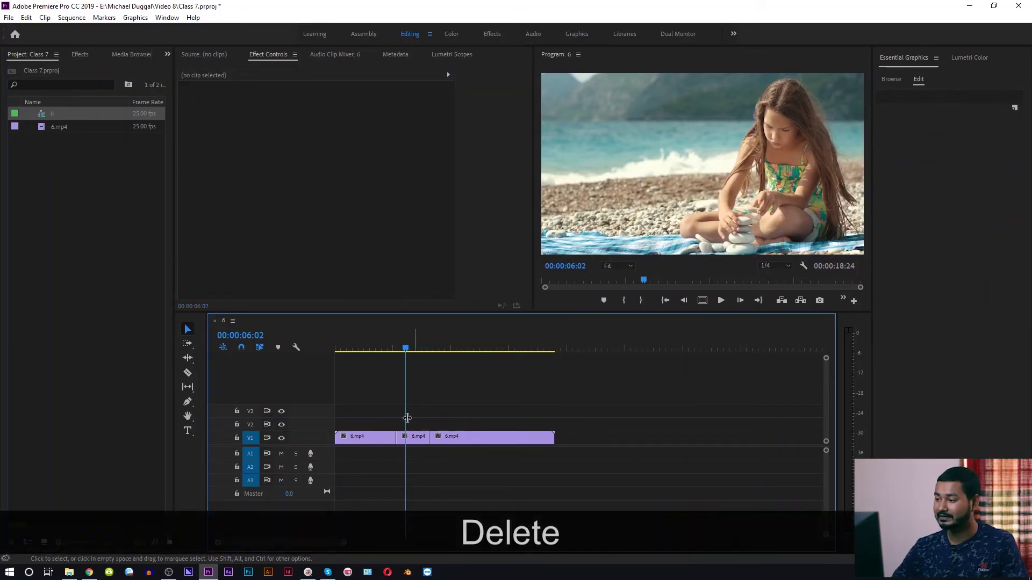
Add a 'JP STREAM' text title on the footage, set in Bebas Neue Bold
left_click(188, 431)
left_click(607, 153)
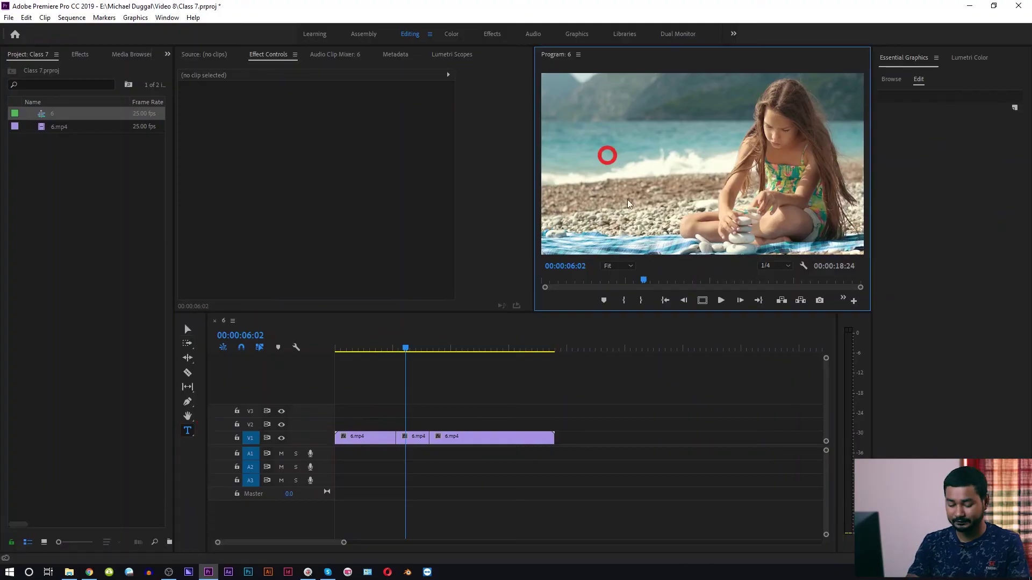
type("JP STREAM")
left_click(1009, 315)
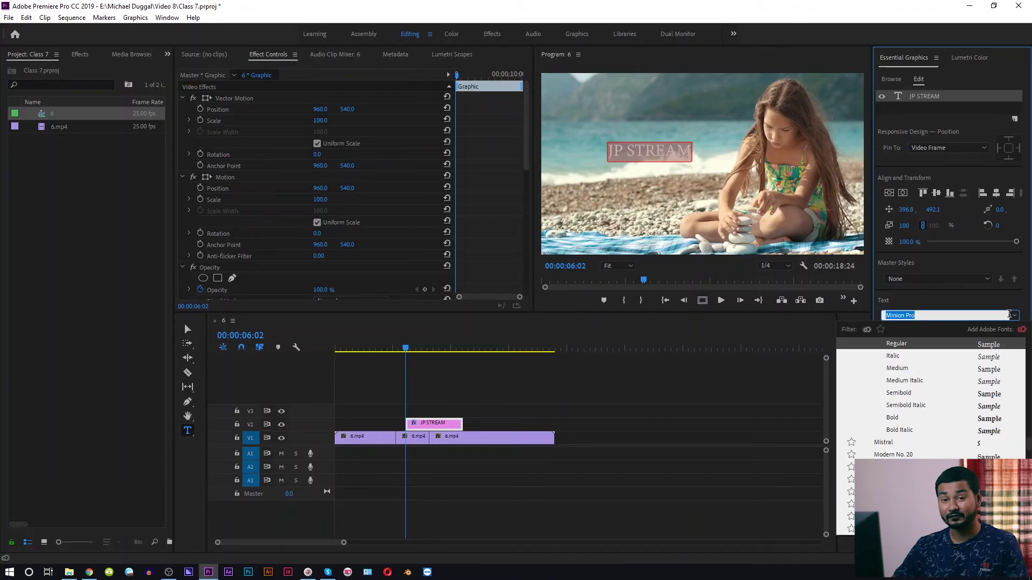
type("beba")
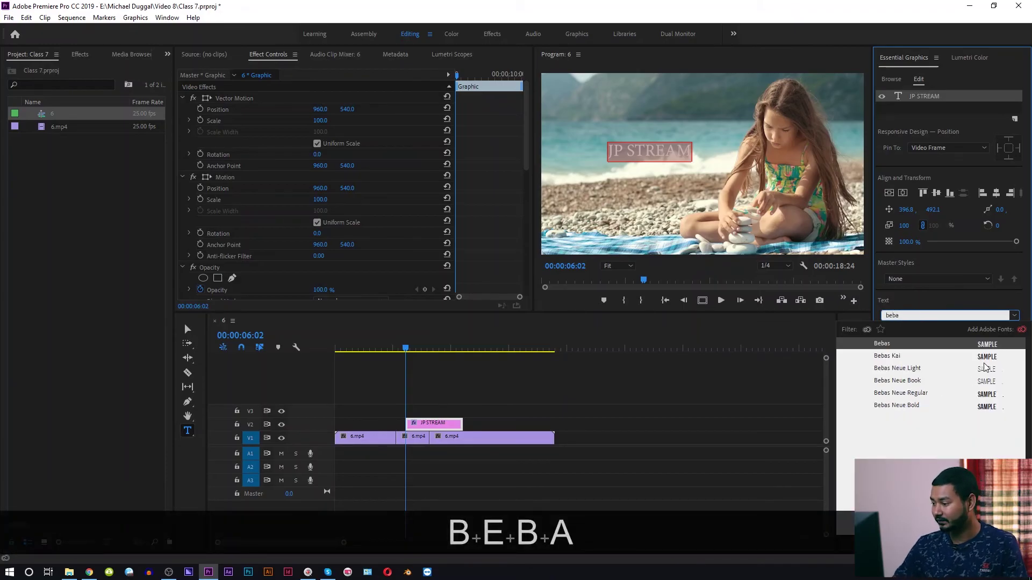
left_click(912, 407)
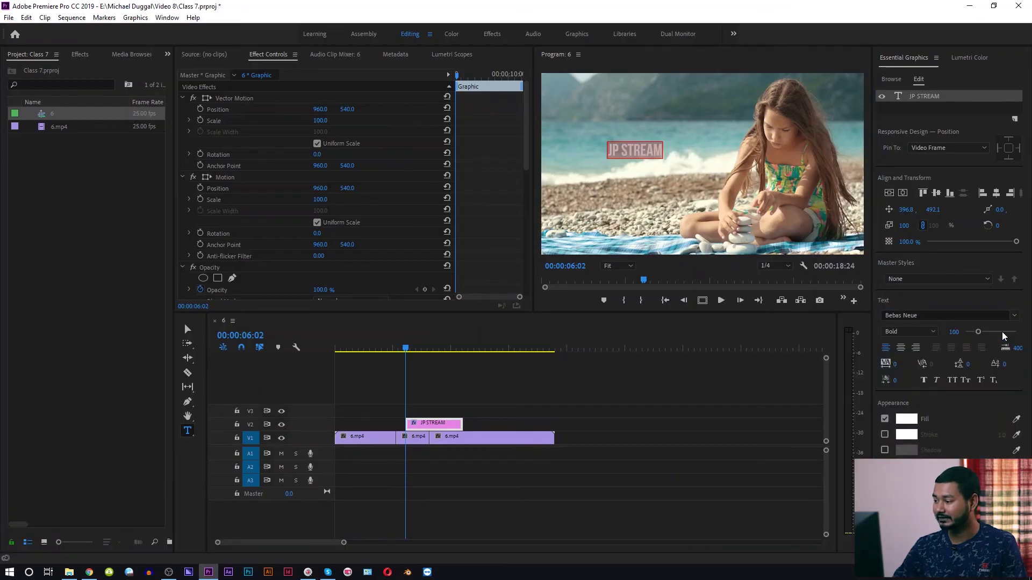
Set the title's font size to 400 and widen and heighten the Program monitor
left_click_drag(980, 334, 1016, 333)
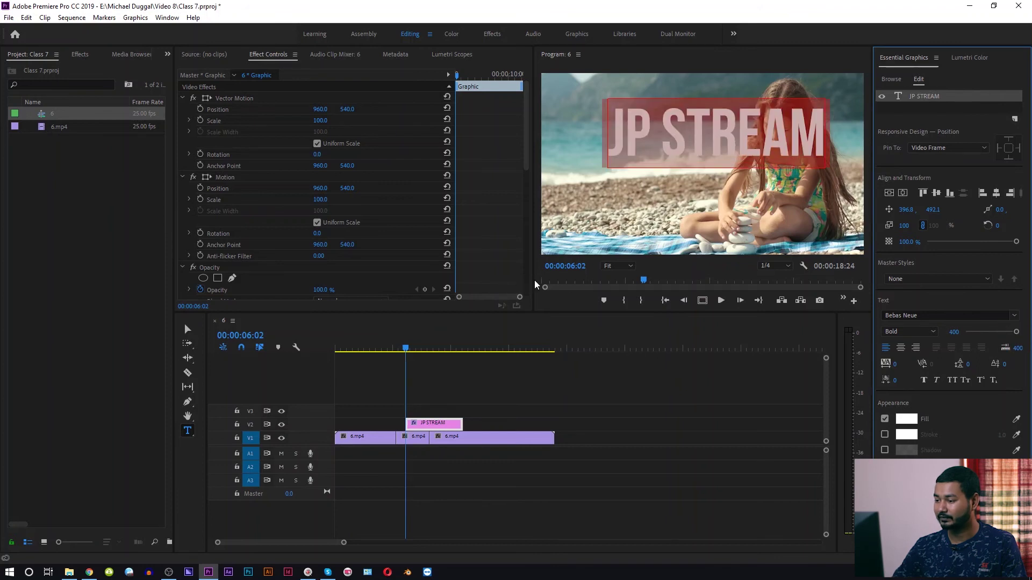
left_click_drag(533, 280, 350, 280)
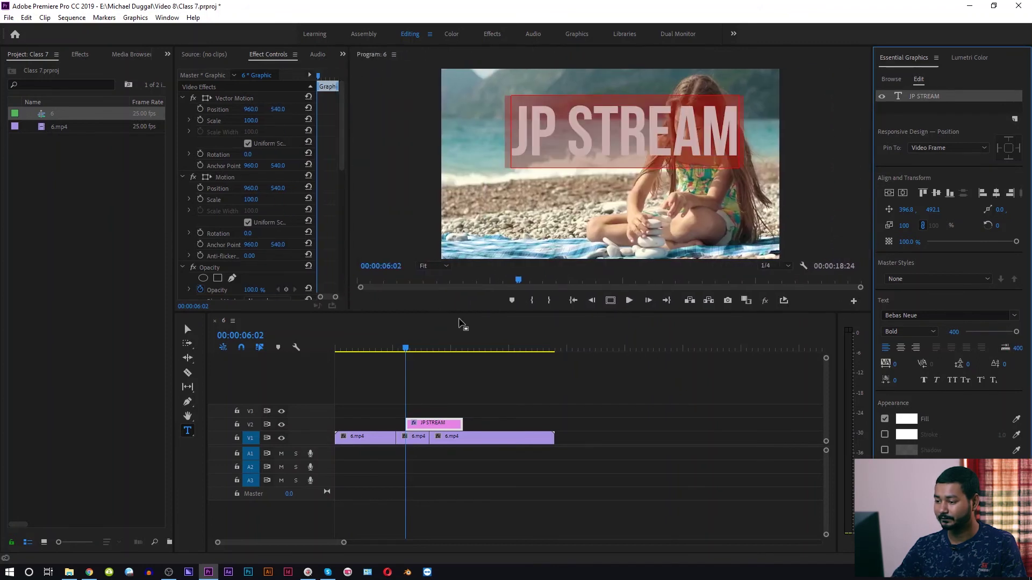
left_click_drag(461, 312, 460, 347)
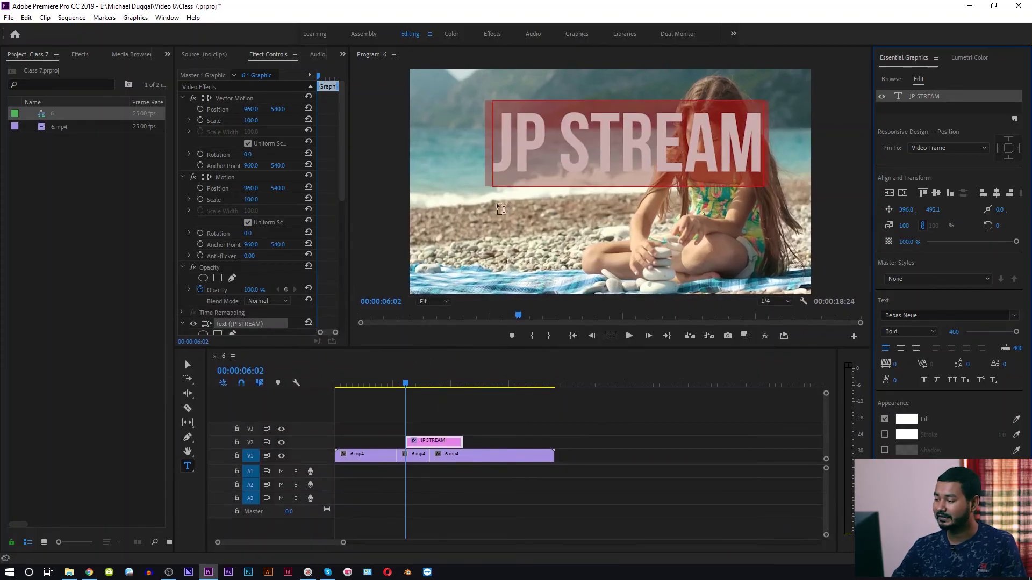
Change the JP STREAM fill from white to a teal shade in the colour picker
left_click(908, 420)
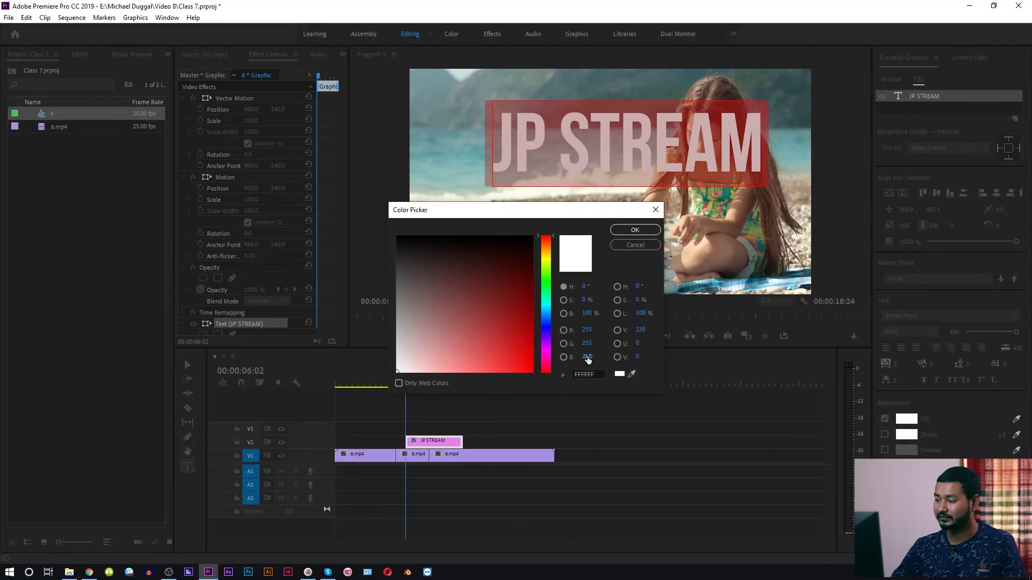
left_click_drag(550, 344, 549, 306)
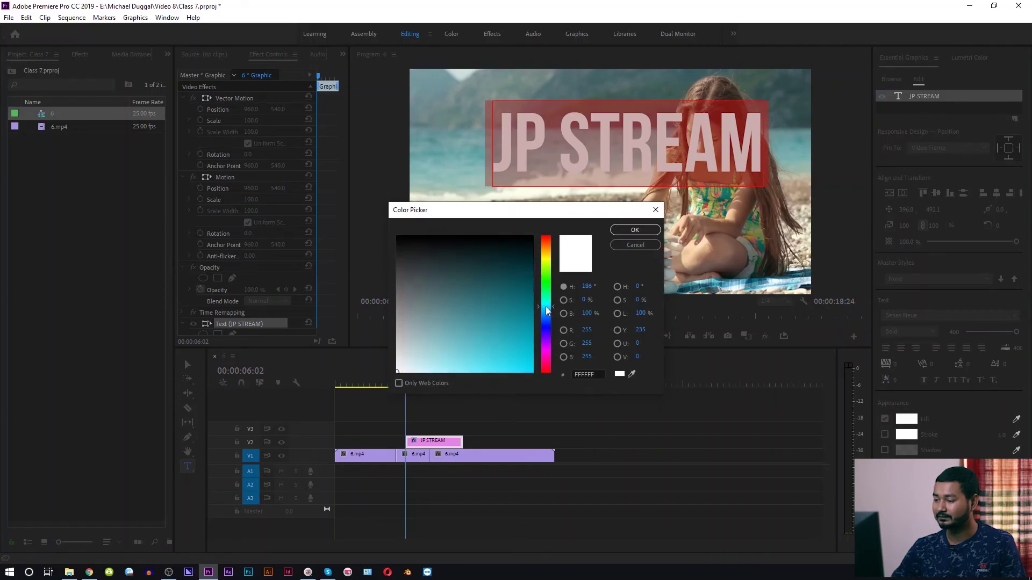
left_click(515, 317)
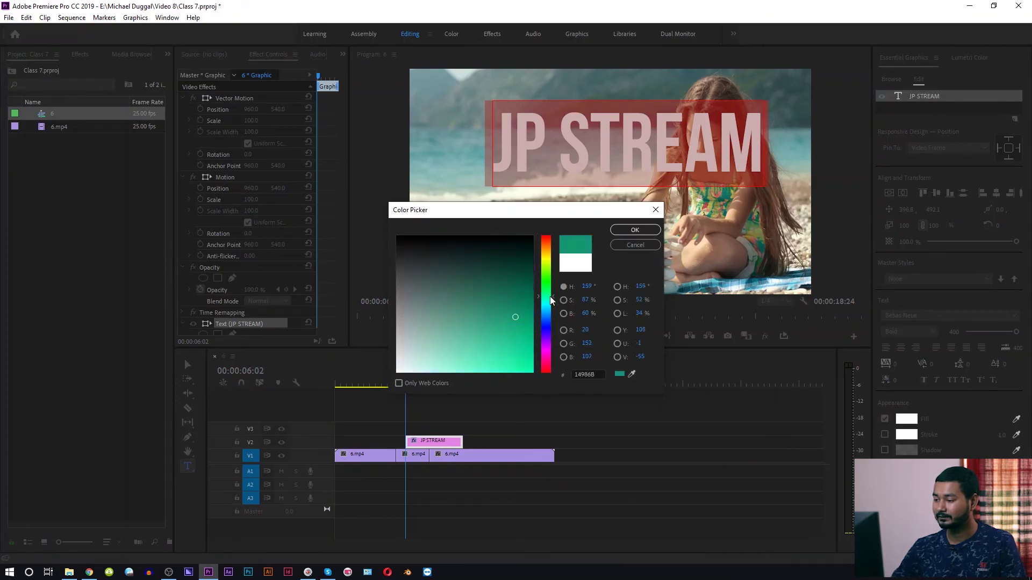
left_click(628, 230)
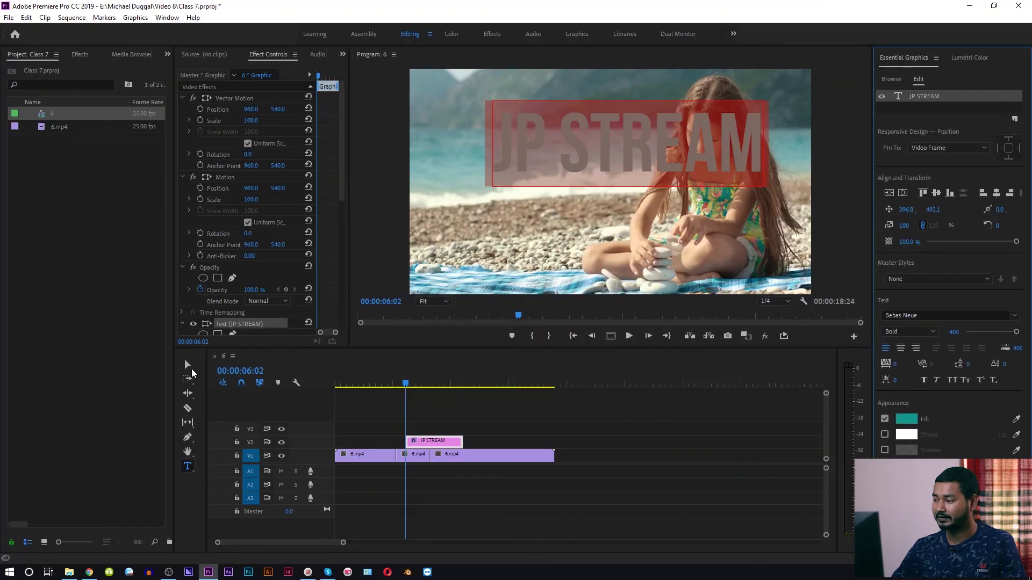
Centre the title vertically and horizontally, then scale it to 155
left_click(936, 193)
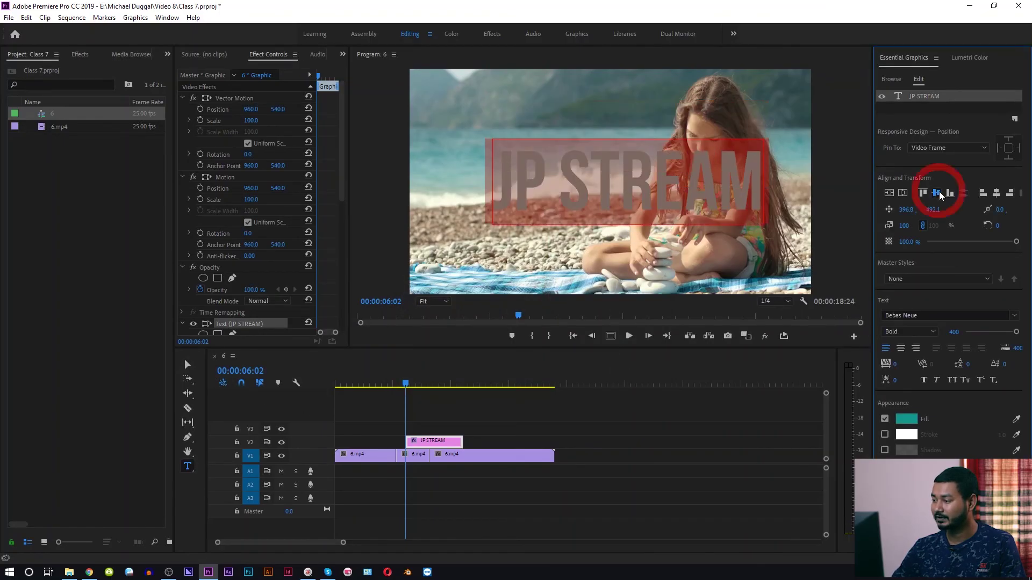
left_click(996, 193)
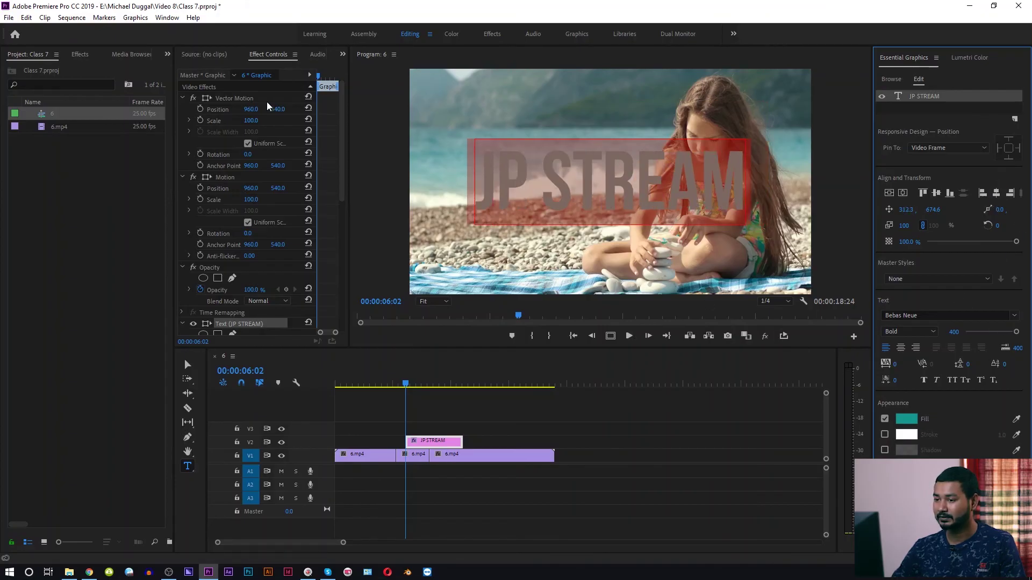
left_click_drag(258, 119, 288, 120)
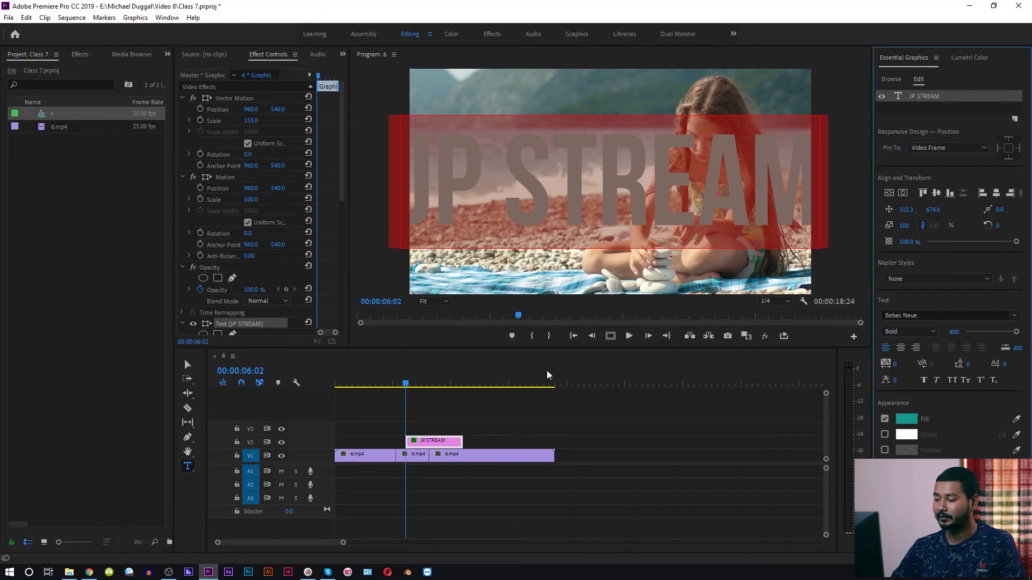
left_click(478, 447)
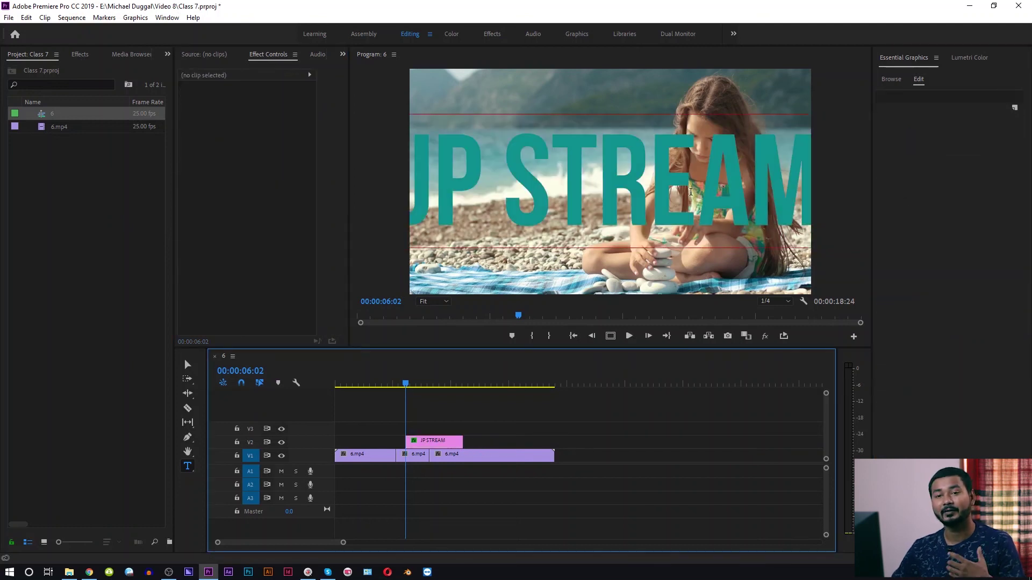
Cycle the title's blend mode from Dissolve through Darken, Multiply, Burns to Darker Color
left_click(450, 441)
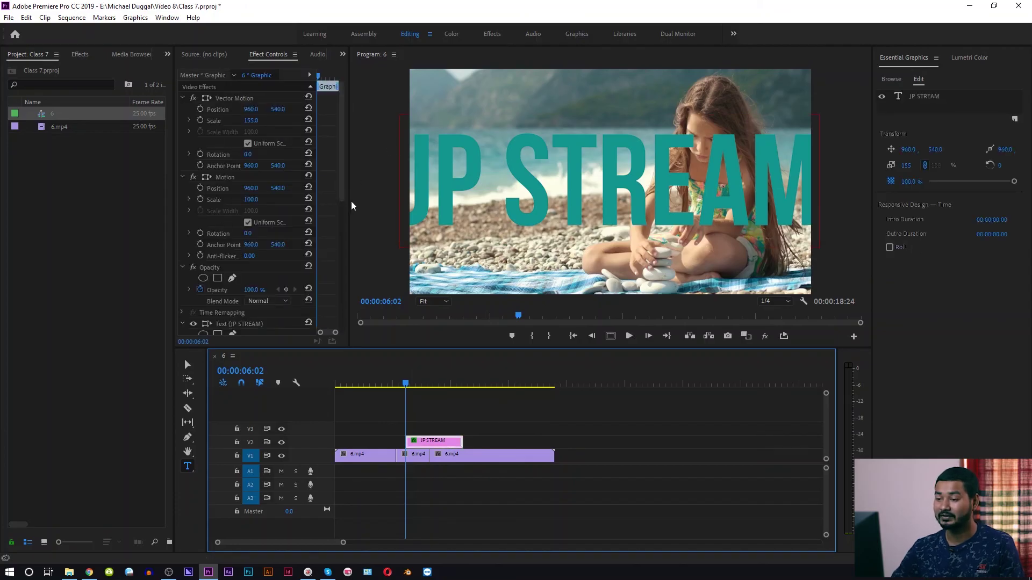
left_click(266, 300)
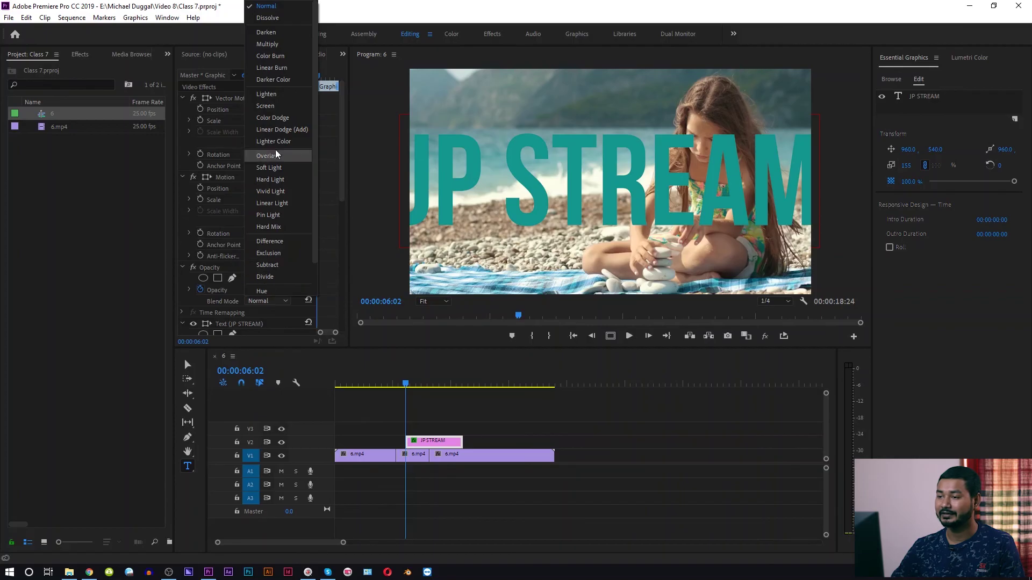
left_click(267, 18)
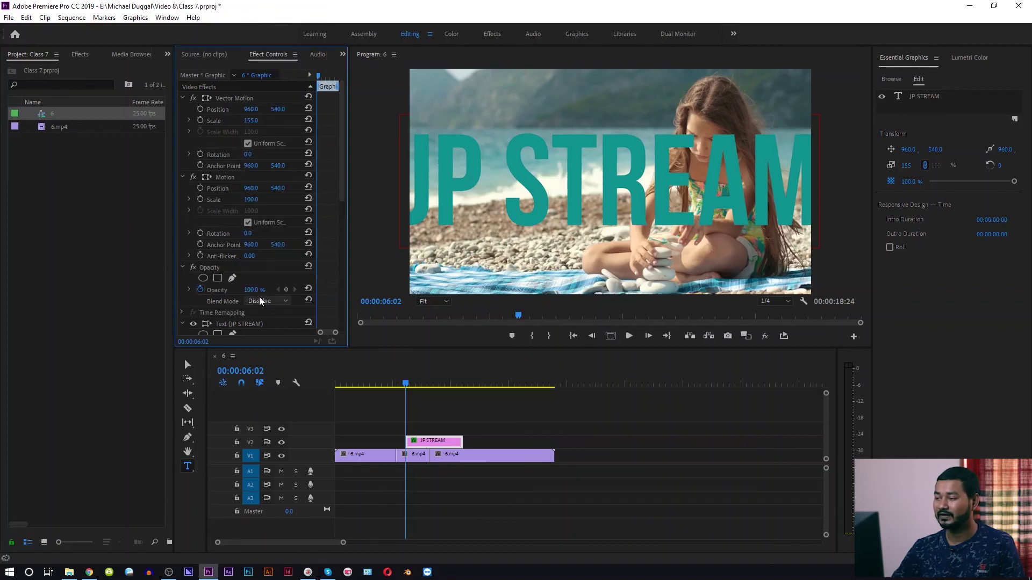
scroll(260, 301, "down", 1)
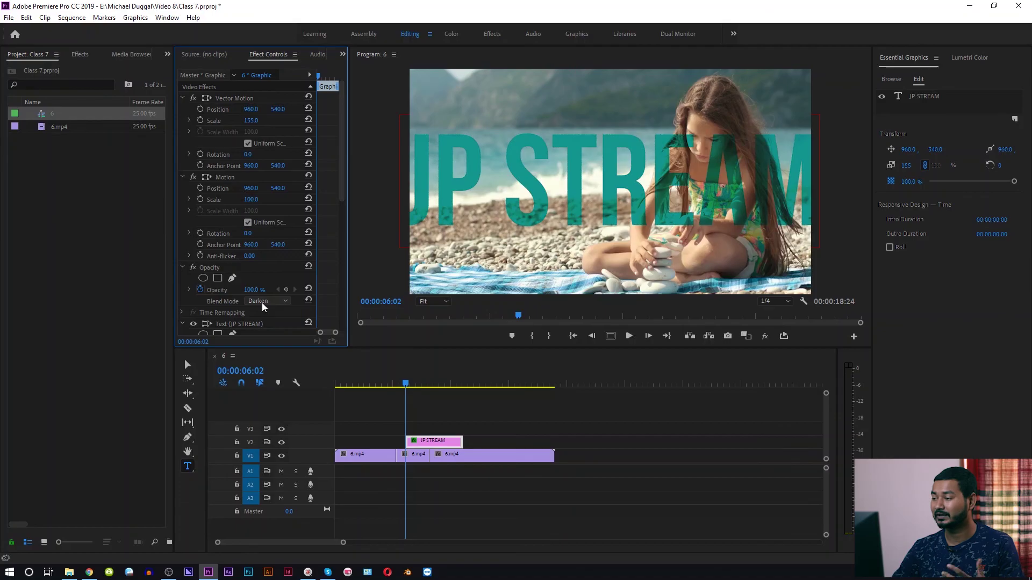
scroll(263, 304, "down", 1)
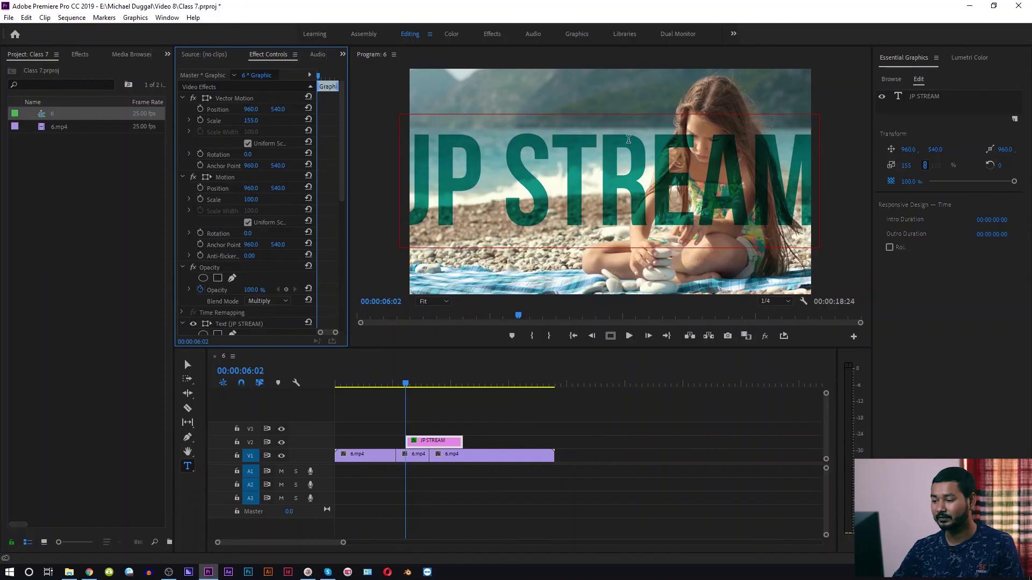
scroll(278, 306, "down", 1)
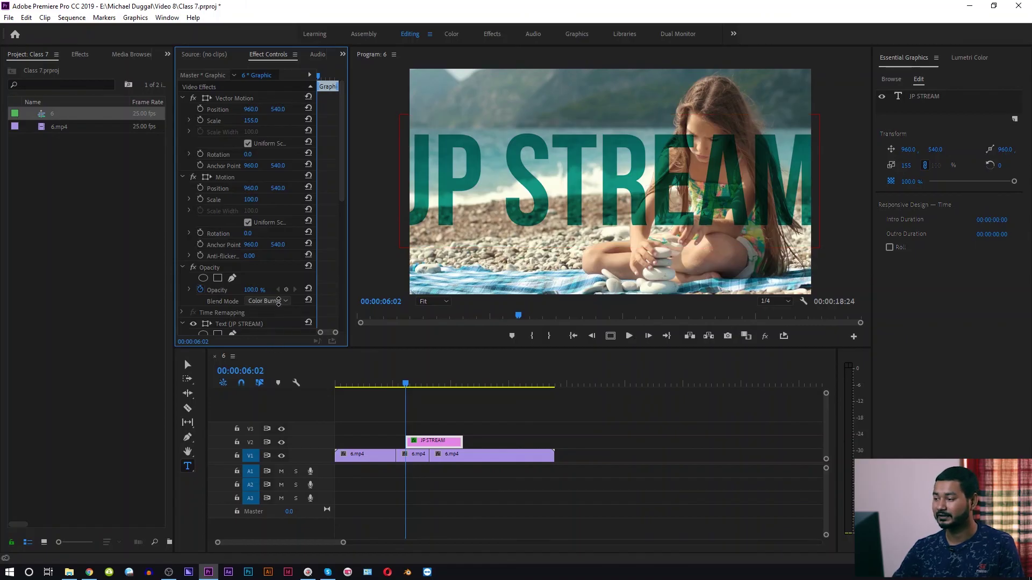
scroll(279, 305, "down", 1)
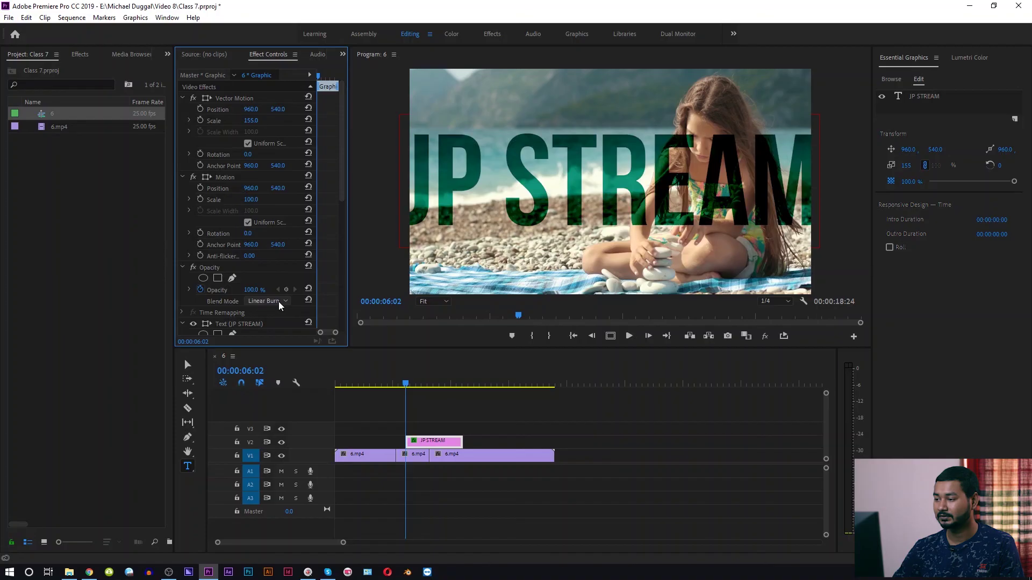
scroll(279, 306, "down", 2)
scroll(279, 305, "down", 1)
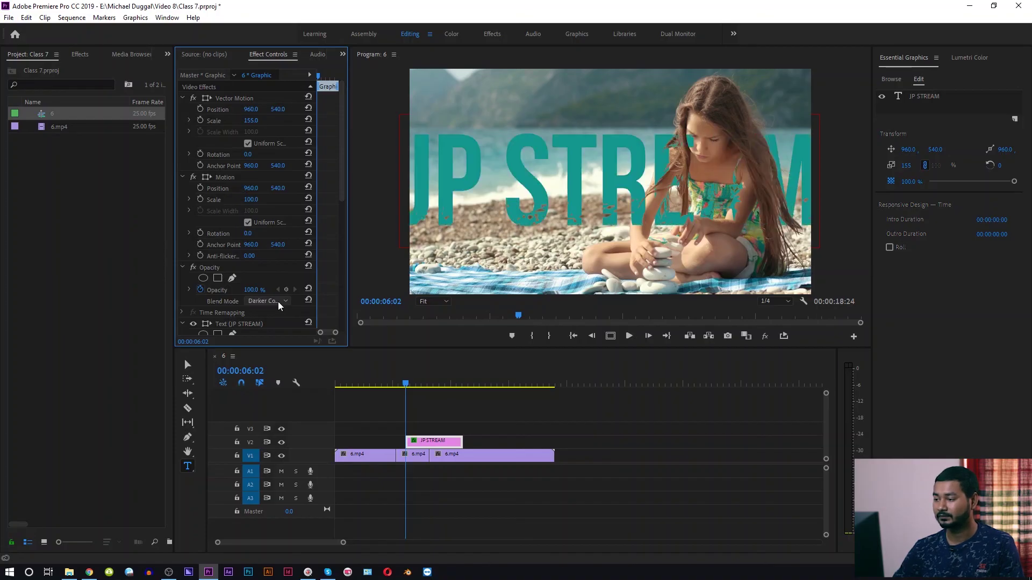